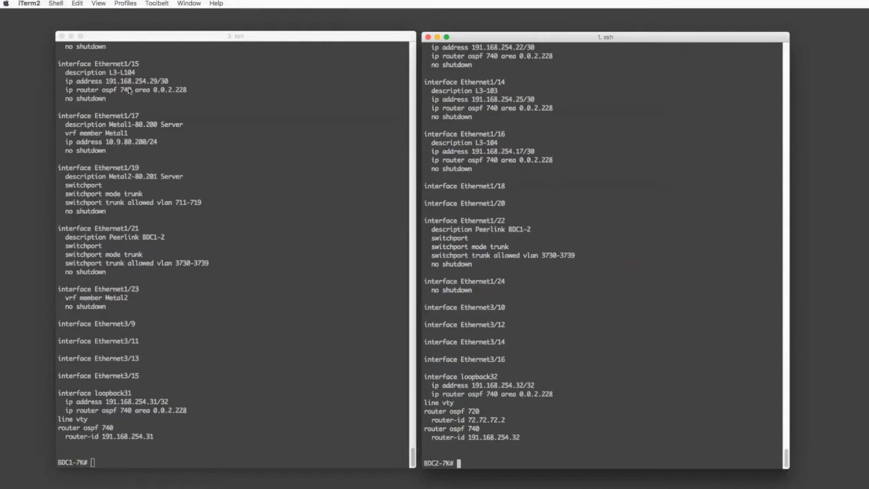
Review the interface and OSPF configuration output in the BDC1-7K and BDC2-7K sessions
scroll(129, 90, "up", 1)
scroll(129, 89, "up", 6)
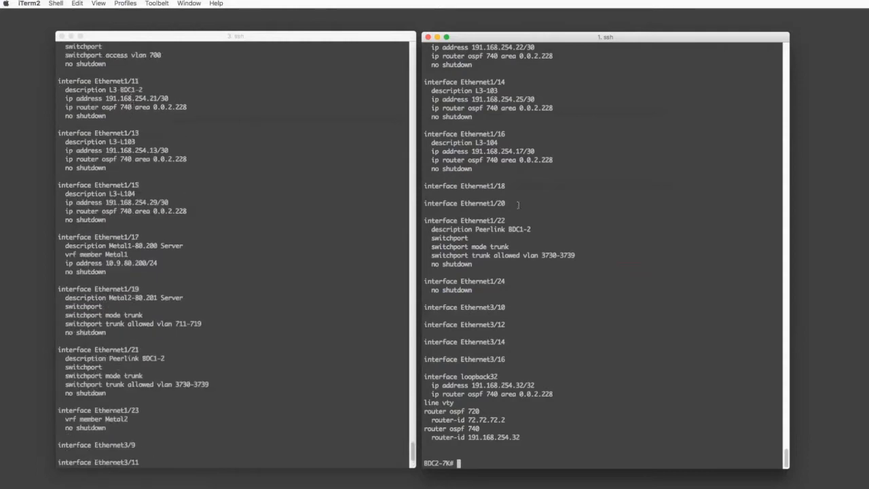
scroll(634, 224, "up", 2)
scroll(634, 224, "up", 2)
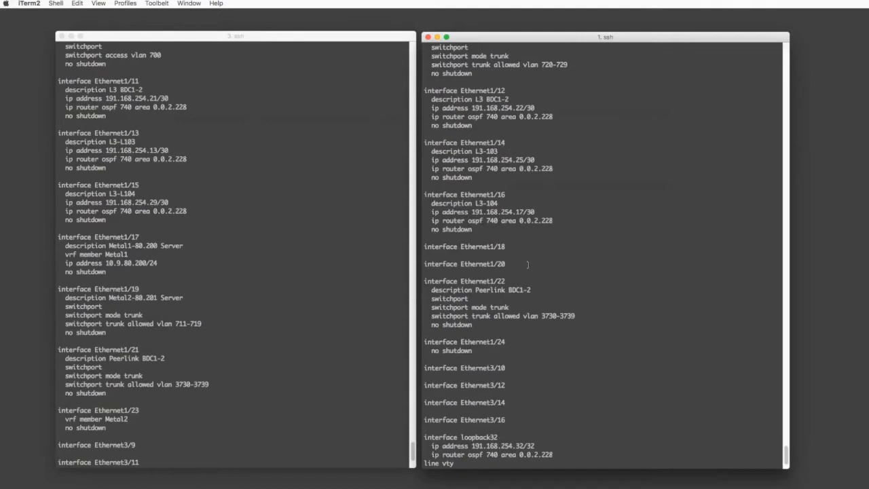
List the CDP neighbors of BDC2-7K with the command sh cdp ne
scroll(528, 265, "down", 3)
key("Return")
key("Return")
type("sh cdp ne")
key("Return")
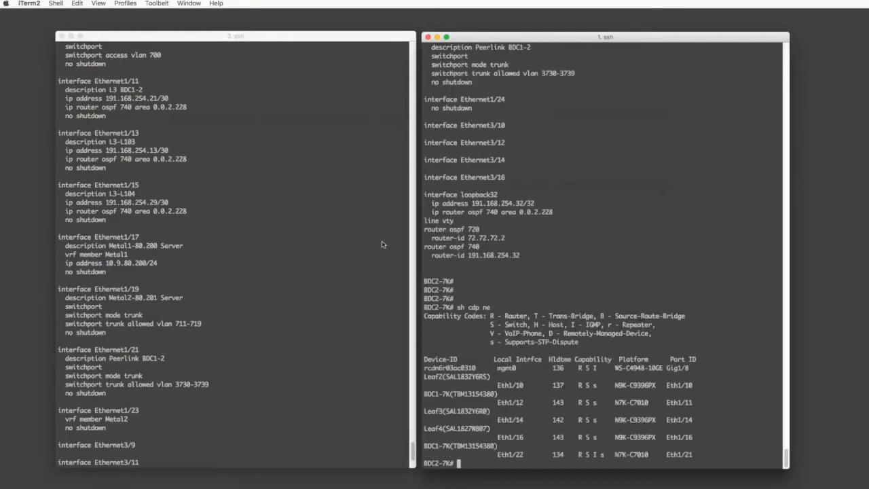
Switch to the BDC1-7K session and bring up a fresh command prompt
left_click(348, 314)
type("q")
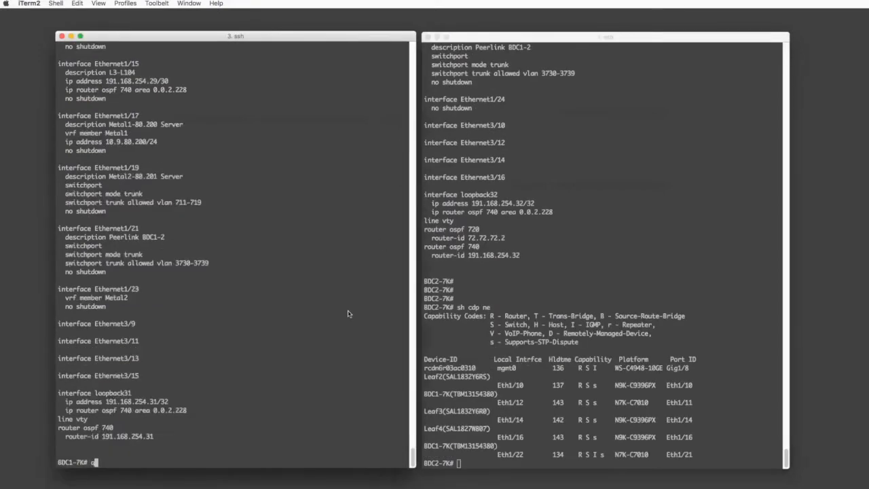
key("Return")
key("Return")
key("Return")
key("Return")
type("sh run")
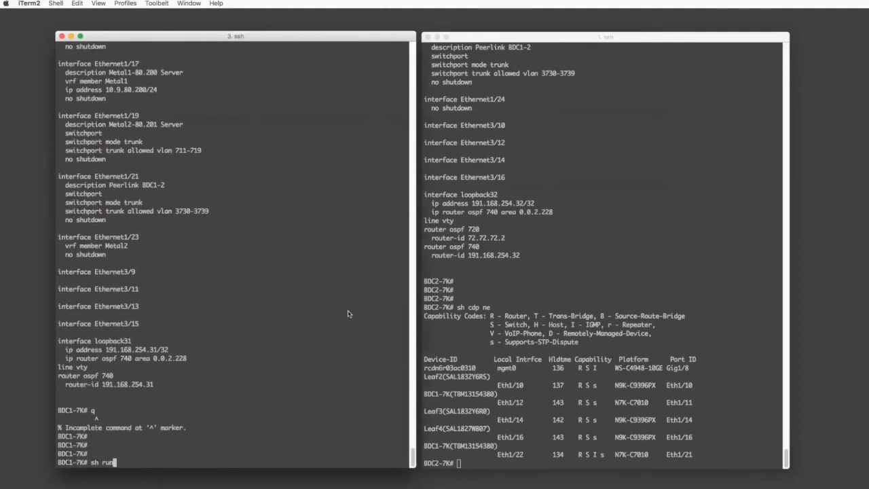
key("BackSpace")
key("BackSpace")
key("BackSpace")
key("BackSpace")
key("BackSpace")
key("BackSpace")
List the CDP neighbors of BDC1-7K with sh cdp ne and its OSPF neighbors with sh ip osp ne
type("sh cdp ne")
key("Return")
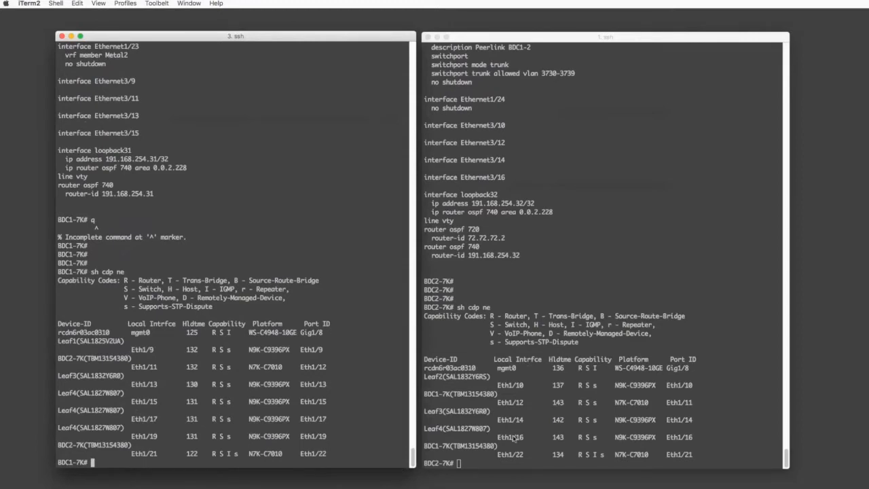
type("sh ip osp ne")
key("Return")
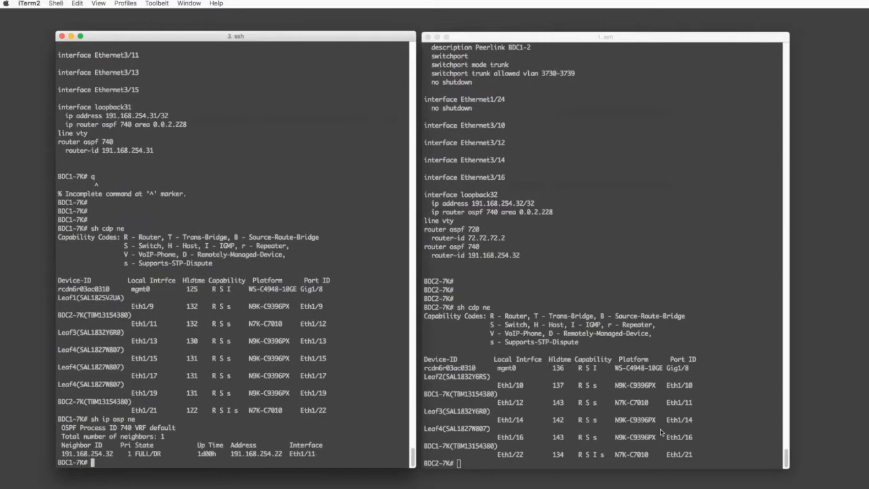
Try to list the OSPF neighbors in the BDC2-7K session with sh ospf ne
left_click(699, 432)
type("sh ")
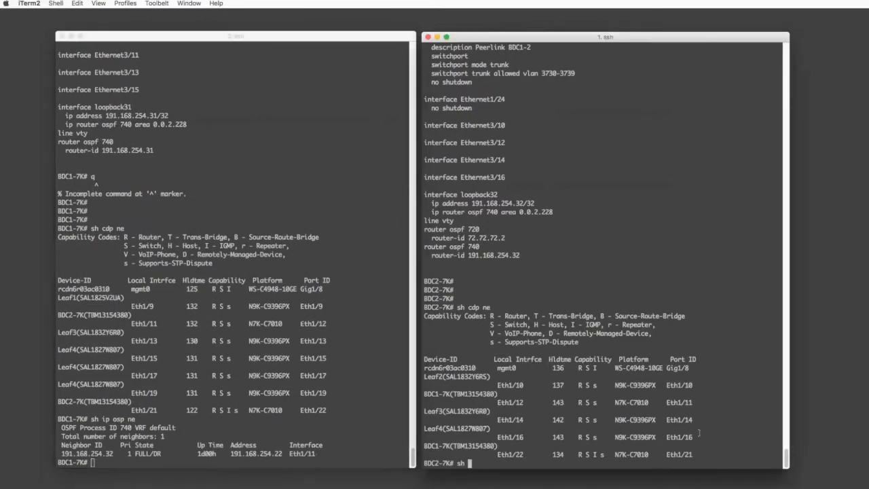
type("ospf ne")
key("Return")
Correct the previous command on BDC2-7K to sh ip ospf ne and run it to list the OSPF neighbors
key("Up")
key("Left")
key("Left")
key("Left")
key("Left")
key("Left")
key("Left")
key("Left")
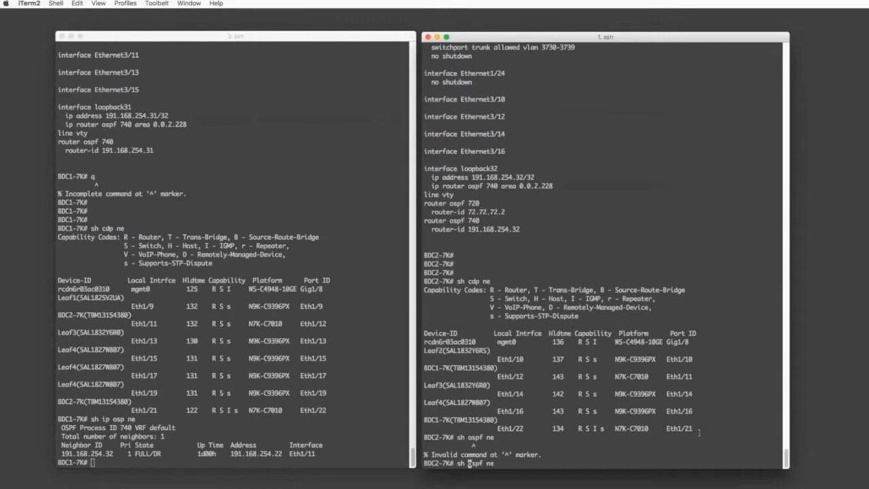
type("ip")
key("Return")
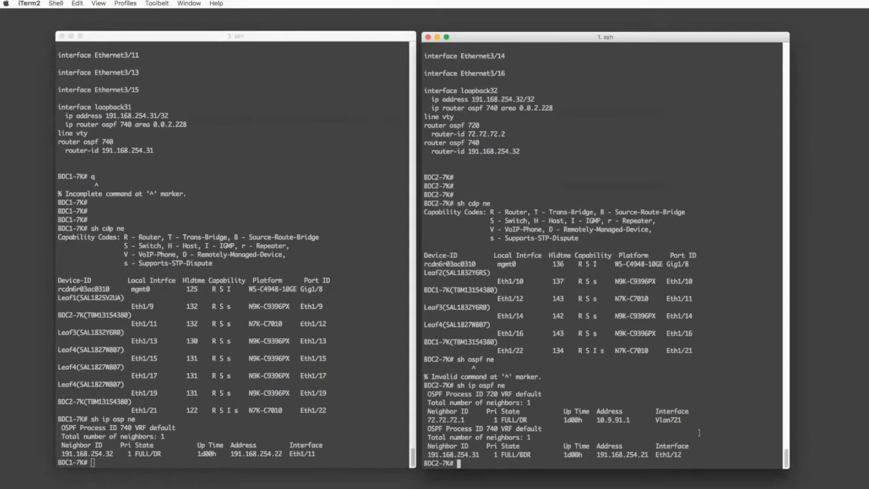
key("Return")
key("Return")
key("Return")
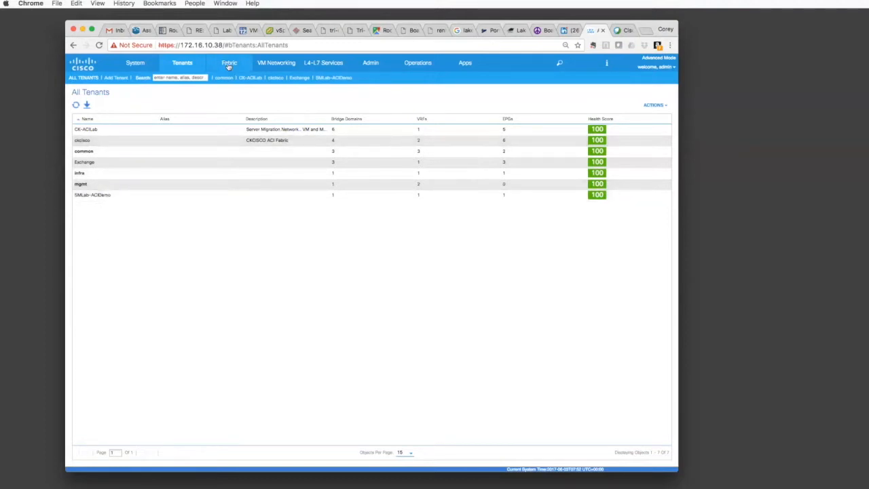
In the Cisco APIC page in Chrome, show the properties of the L3EXP-VLAN-POOL VLAN pool within the fabric access policies
left_click(229, 63)
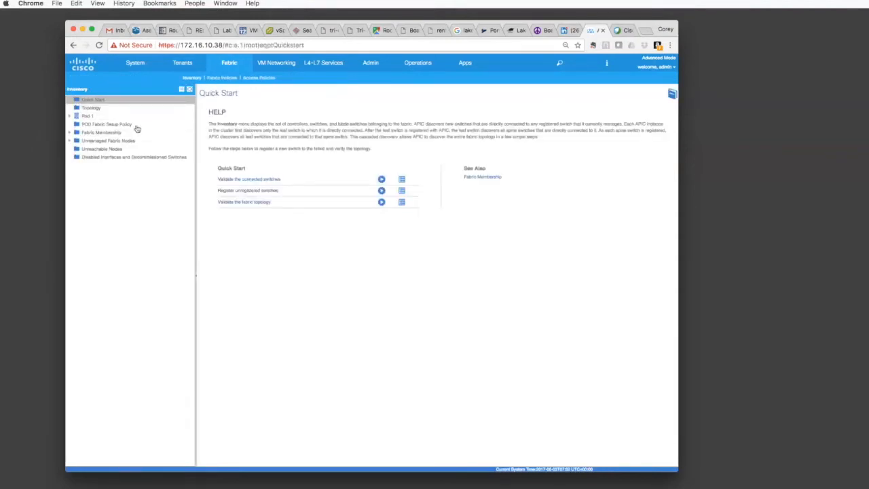
left_click(258, 78)
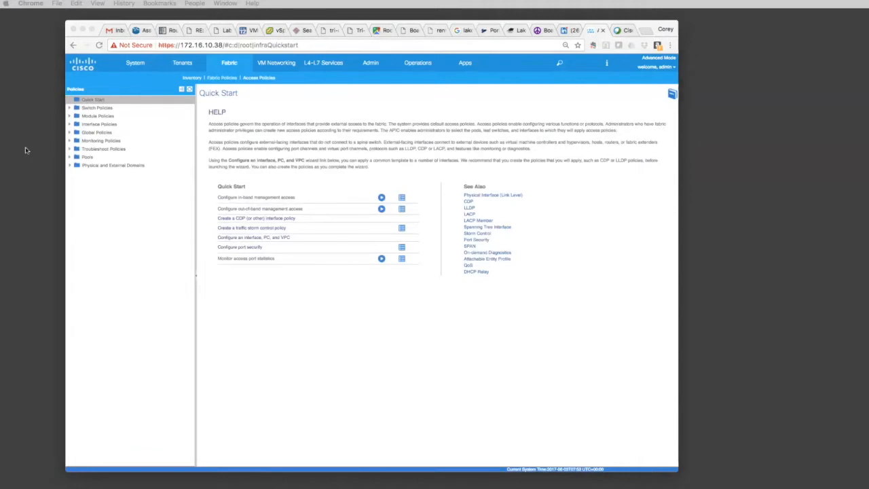
left_click(70, 158)
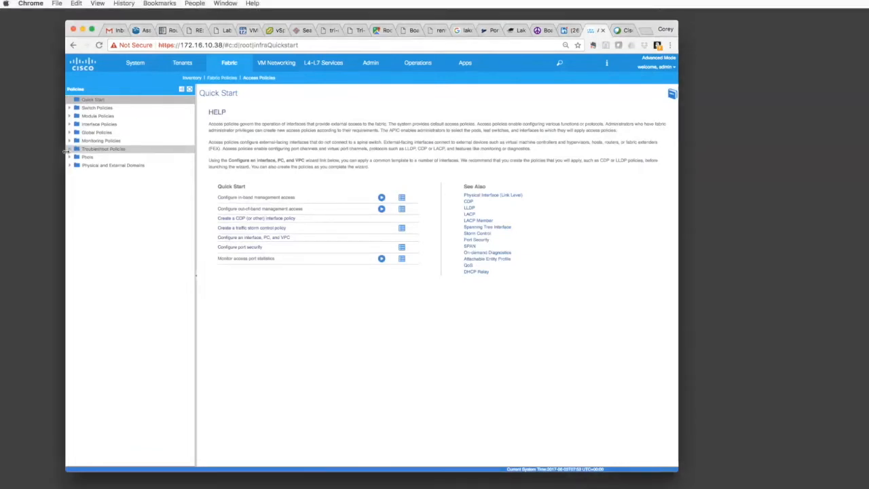
left_click(70, 158)
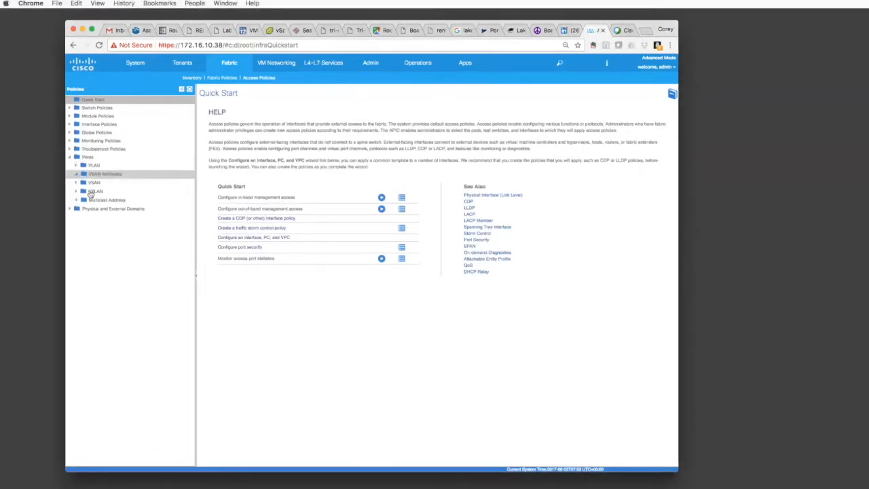
left_click(90, 167)
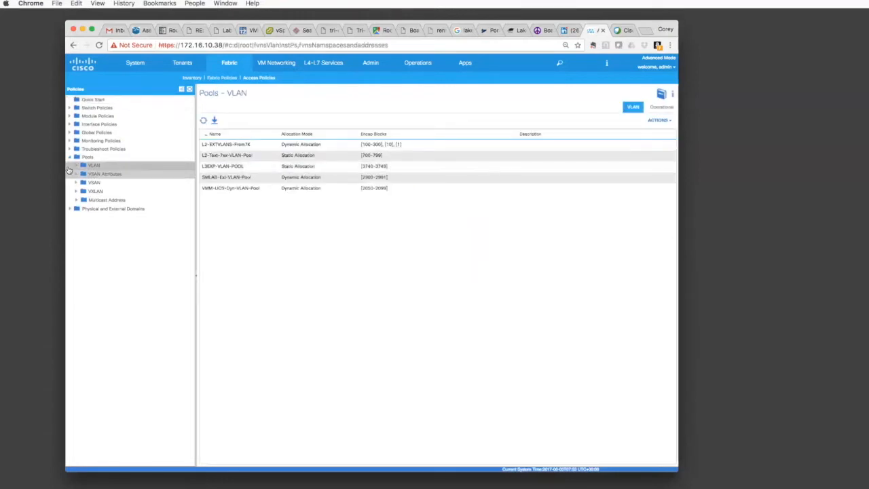
left_click(77, 166)
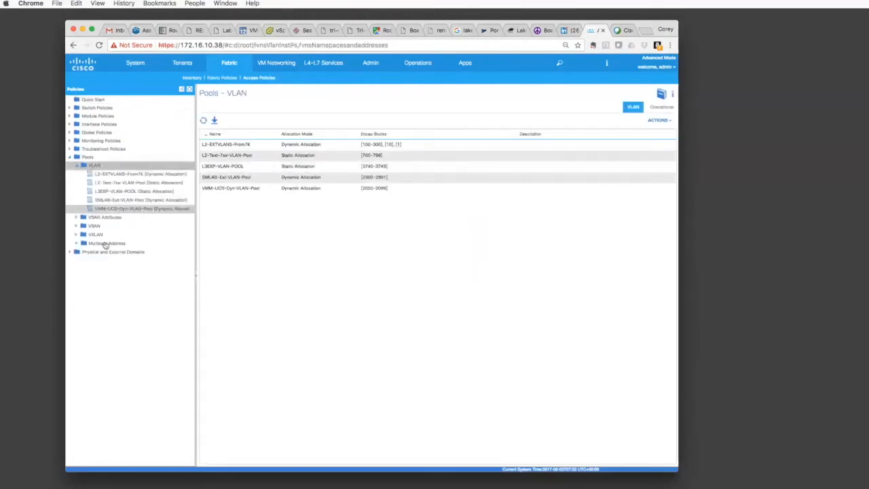
left_click(101, 192)
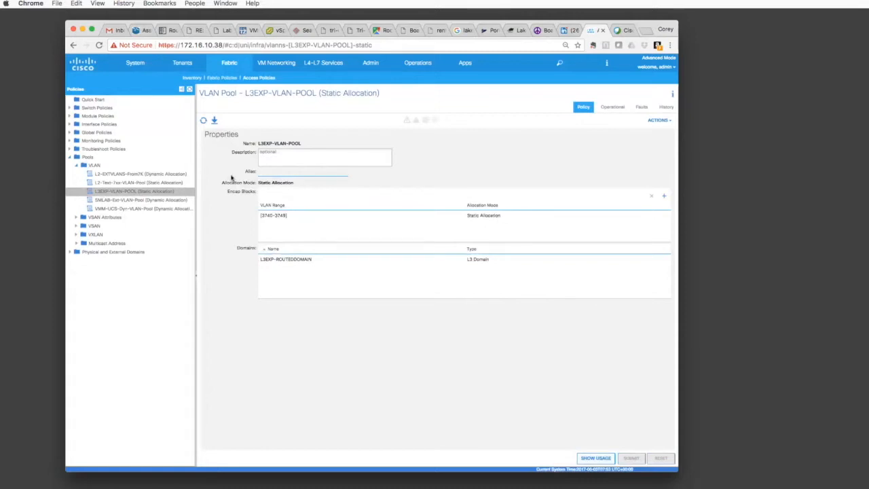
Show the properties of the external routed domain L3EXP-ROUTEDDOMAIN
left_click(69, 253)
left_click(76, 277)
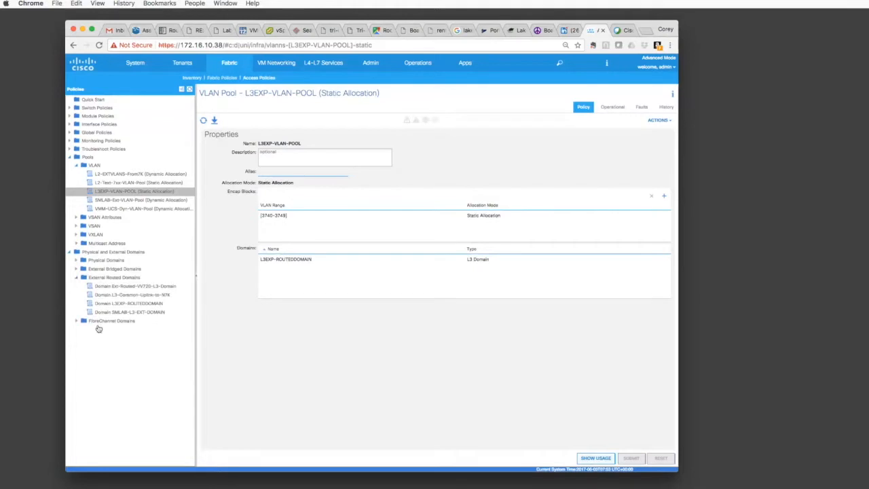
left_click(96, 305)
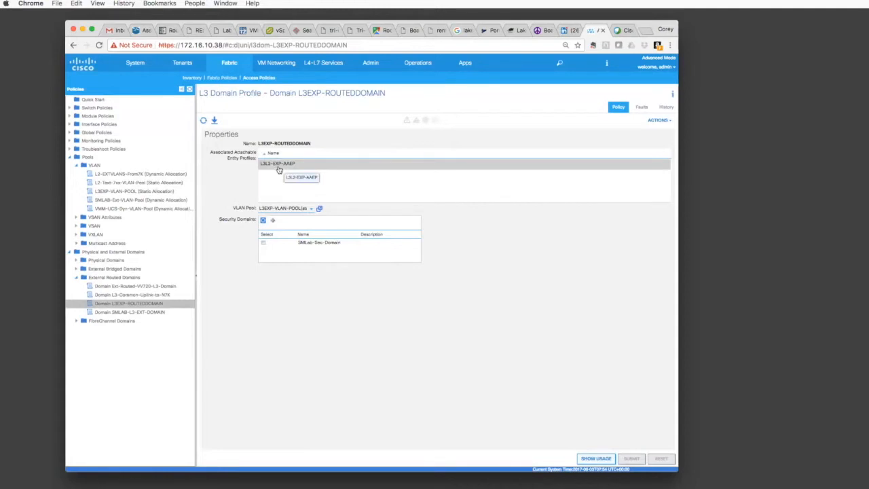
Show the attachable access entity profile L3L2-EXP-AAEP and its associated domains, and collapse the global policies
left_click(70, 133)
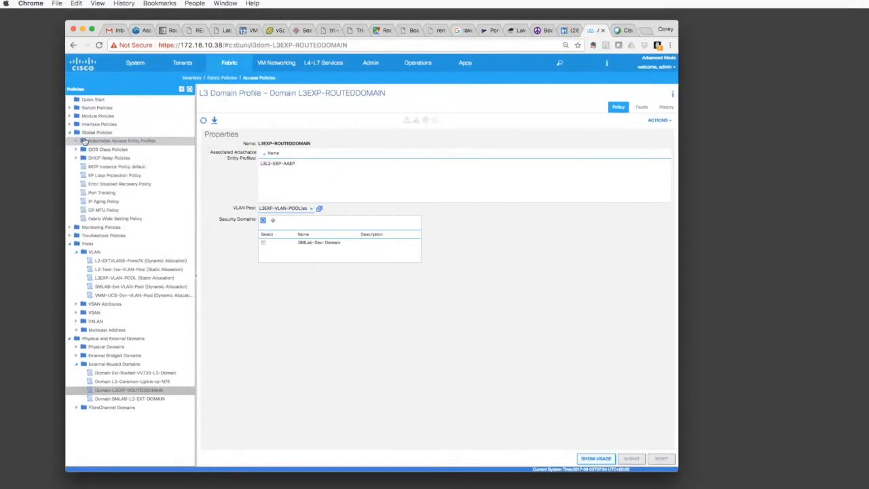
left_click(84, 141)
left_click(76, 141)
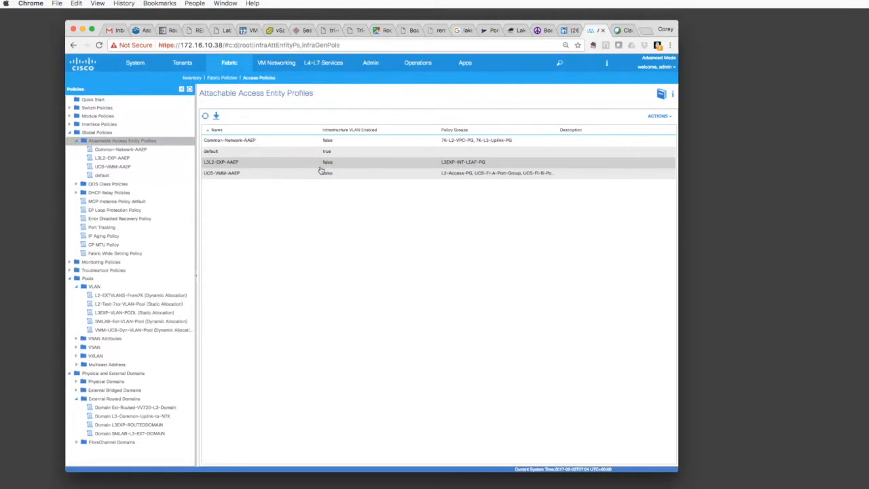
left_click(96, 161)
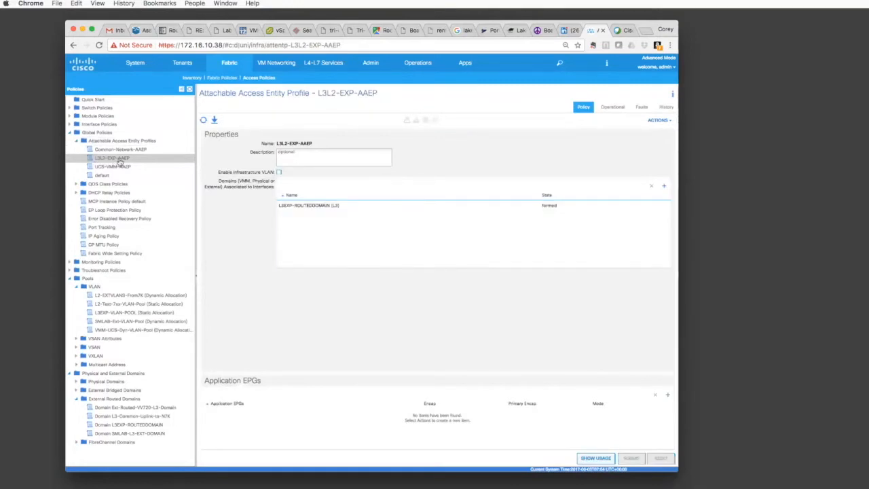
left_click(70, 134)
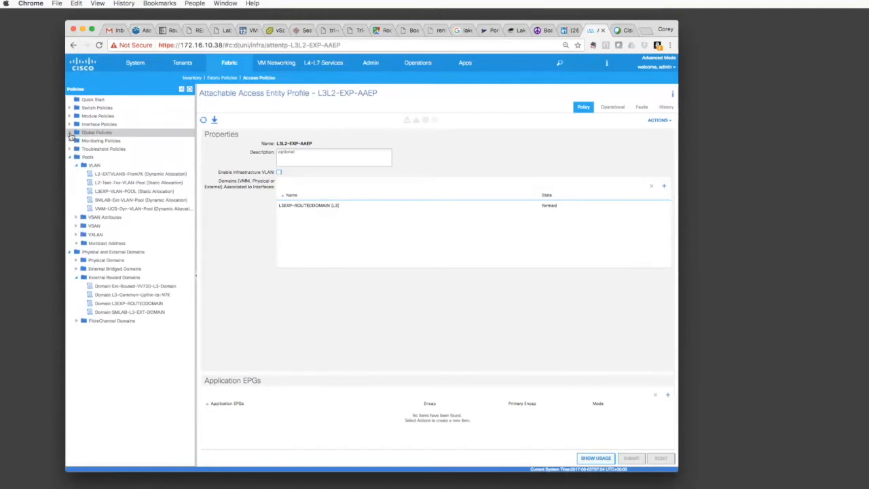
left_click(70, 109)
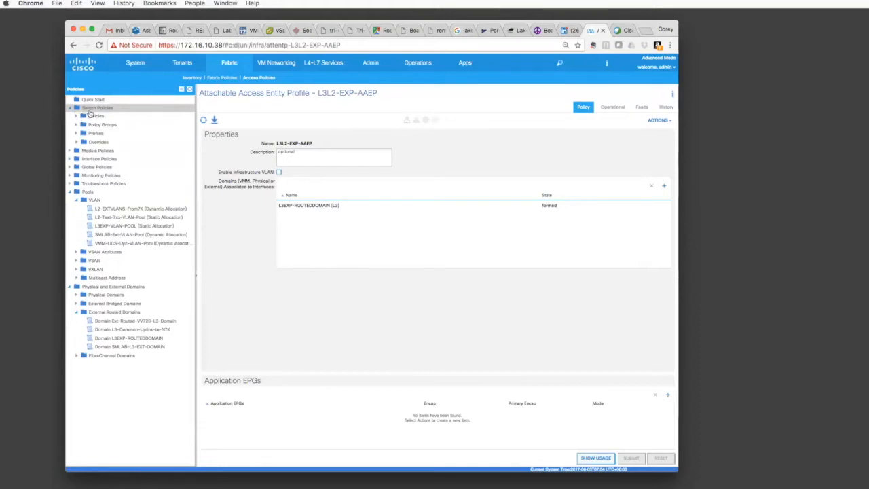
left_click(77, 117)
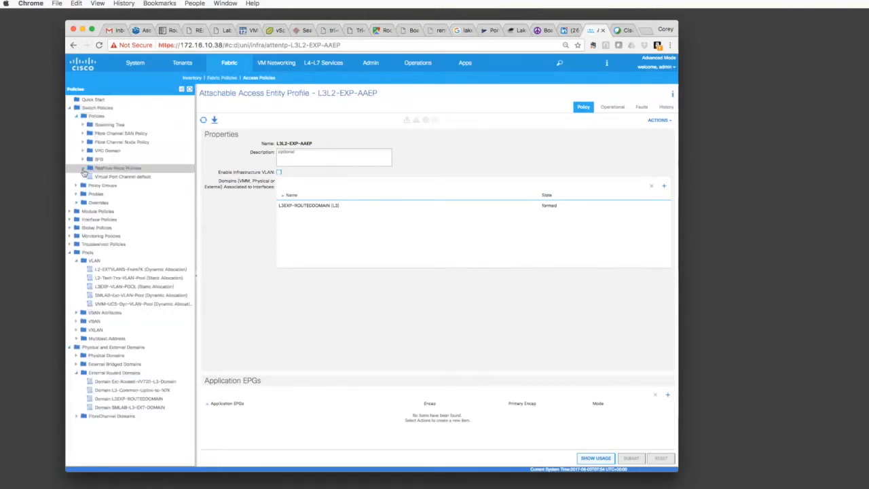
left_click(77, 117)
left_click(70, 109)
Review the LLDP interface, CDP interface and port channel policies among the interface policies
left_click(70, 123)
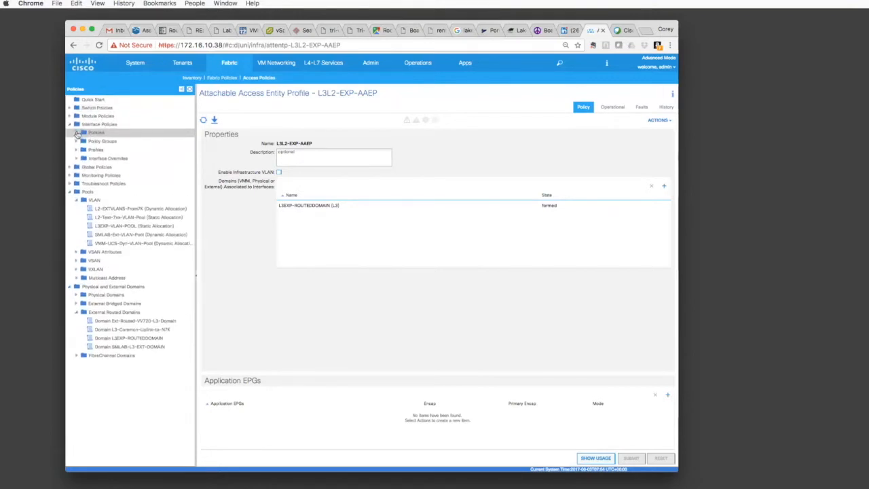
left_click(76, 134)
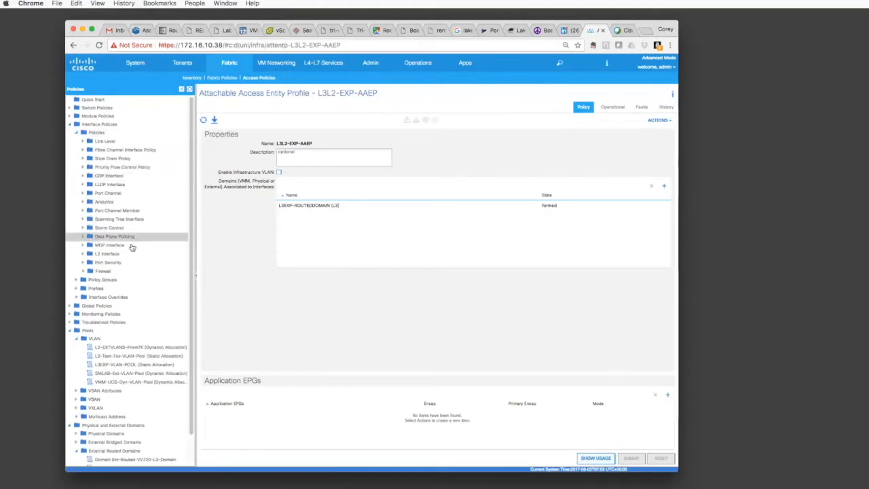
left_click(118, 187)
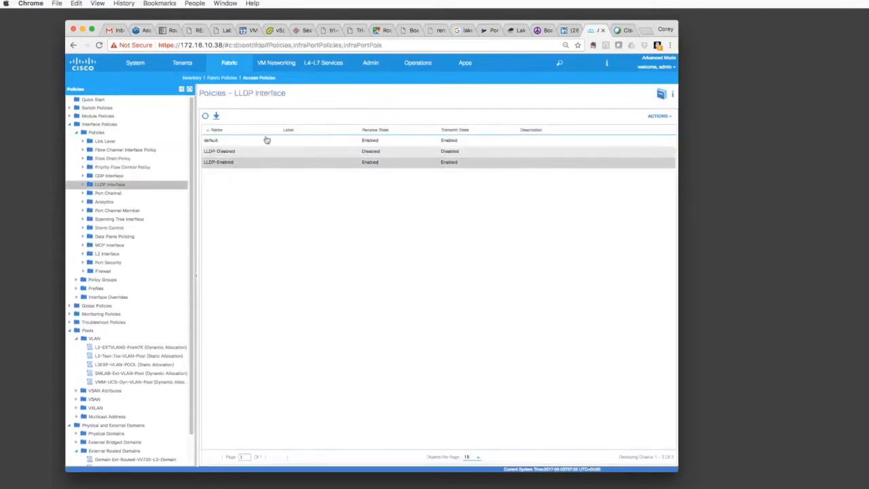
left_click(126, 175)
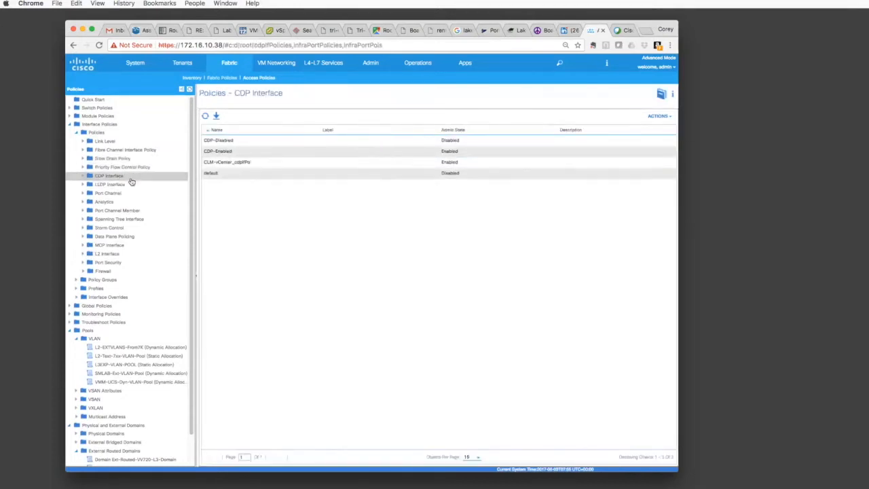
left_click(107, 211)
left_click(163, 194)
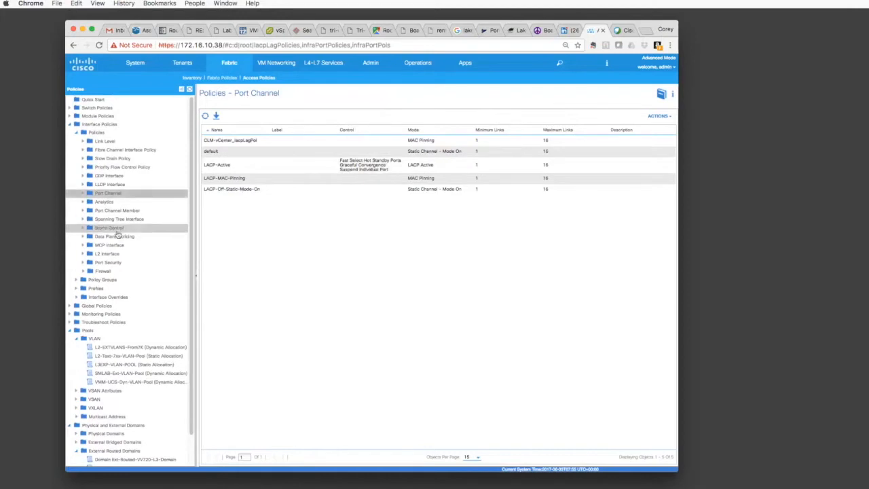
Show the leaf access port policy group L3EXP-INT-LEAF-PG and examine its CDP, LLDP and attached entity profile settings
left_click(77, 280)
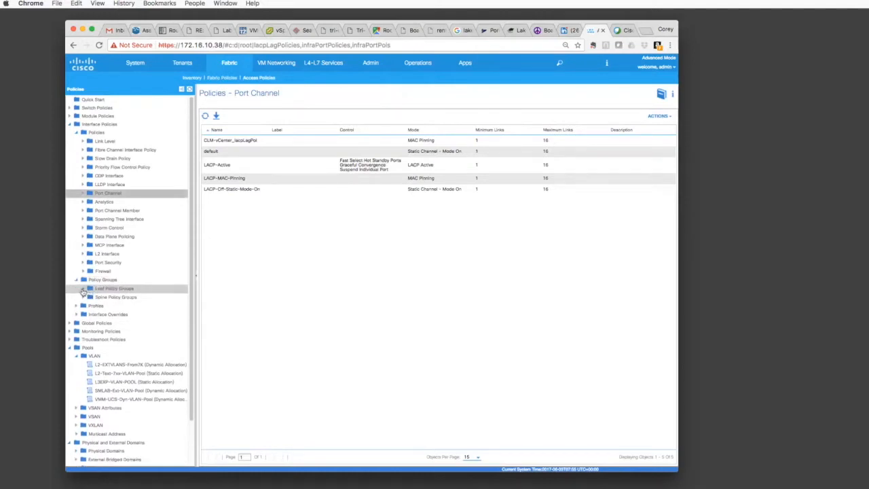
left_click(82, 289)
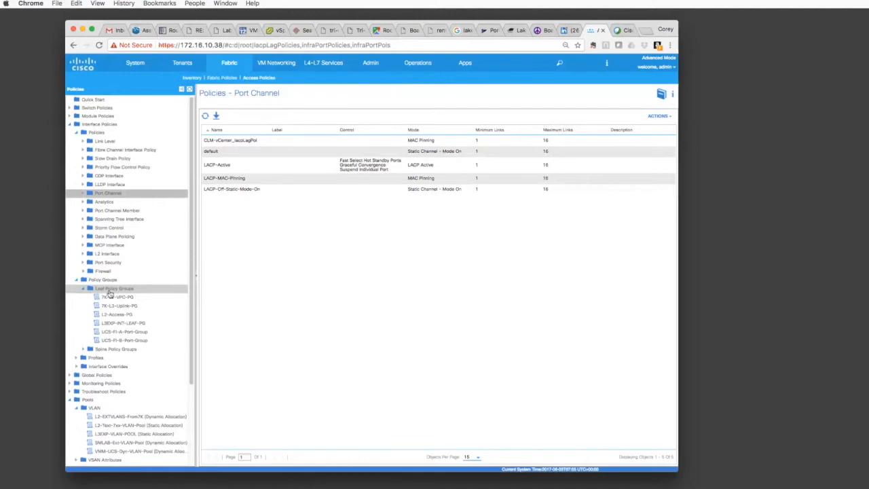
left_click(129, 324)
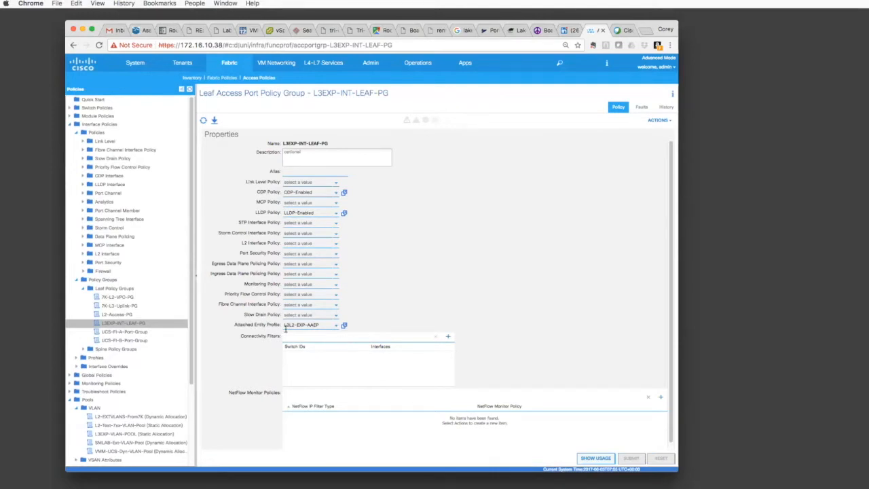
scroll(95, 292, "down", 1)
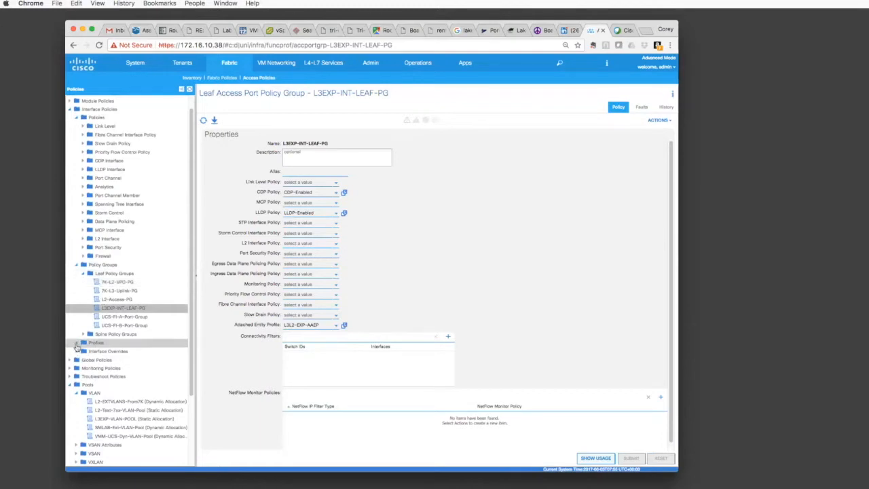
Show the leaf interface profile L3EXP-INT-LEAF-PROFILE and its interface selectors
left_click(78, 343)
left_click(84, 351)
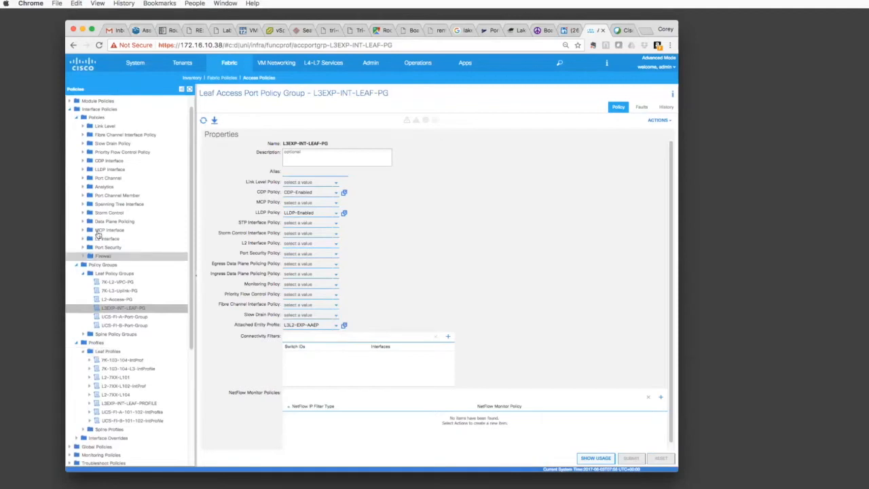
left_click(123, 403)
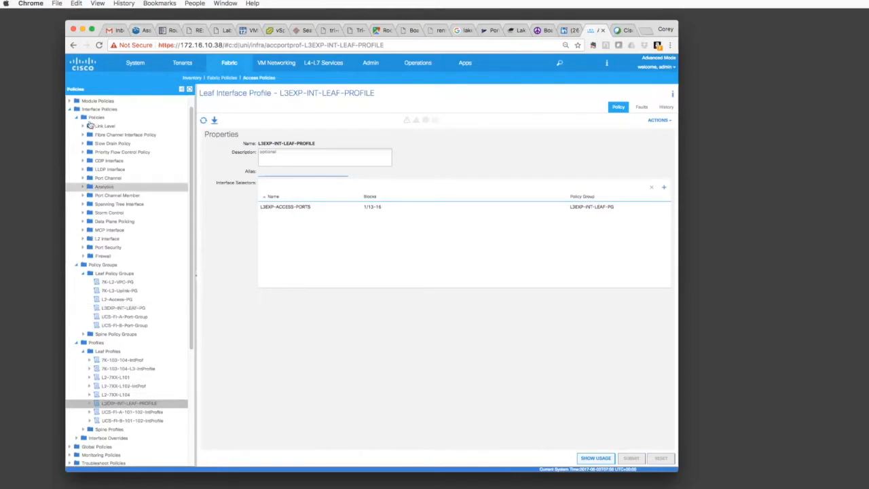
Show the properties of the access switch policy group L3EXP-SWITCH-PG among the switch policies
scroll(79, 118, "up", 1)
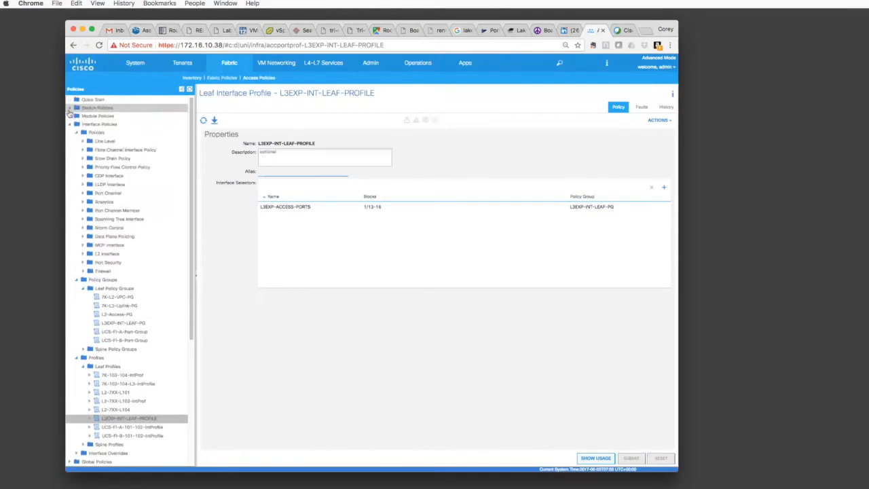
left_click(68, 108)
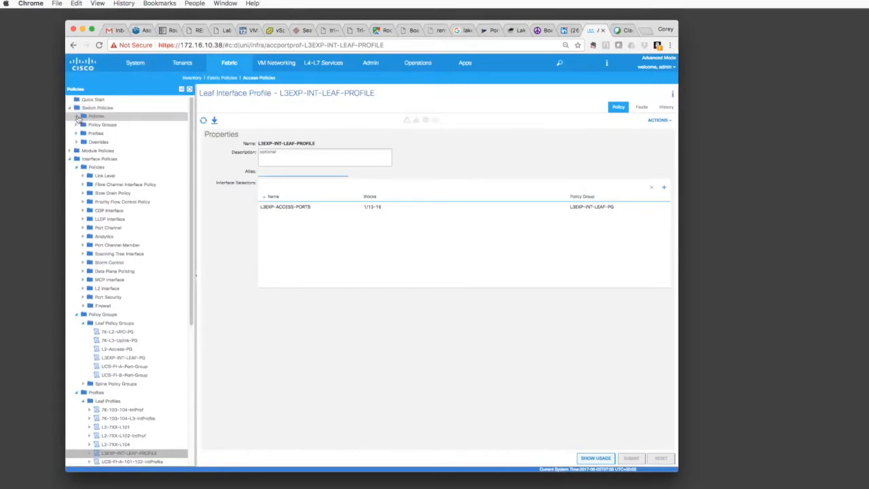
left_click(77, 116)
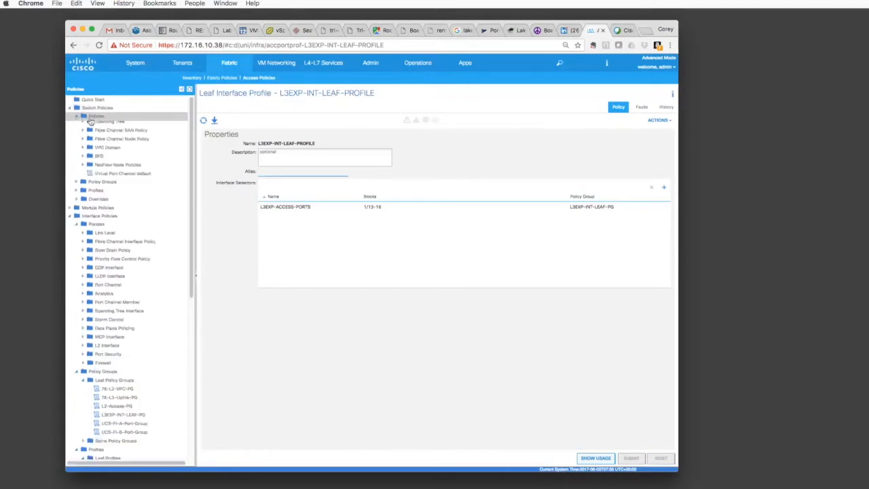
left_click(77, 186)
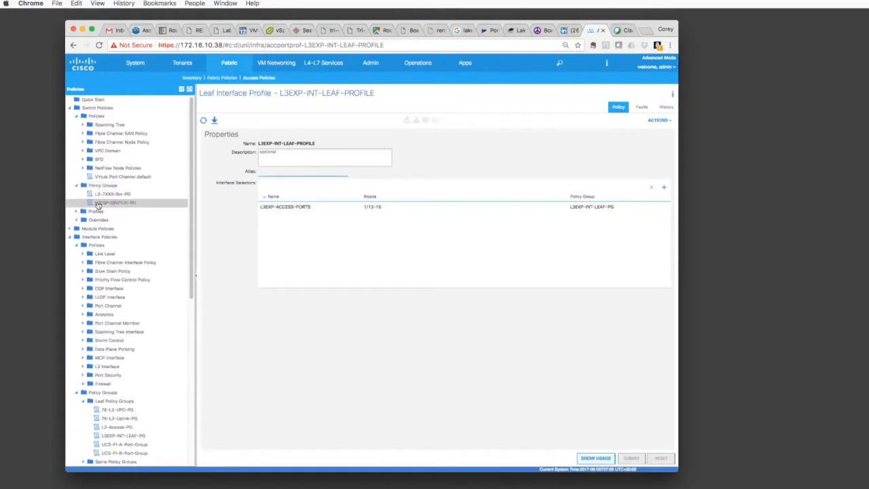
left_click(97, 203)
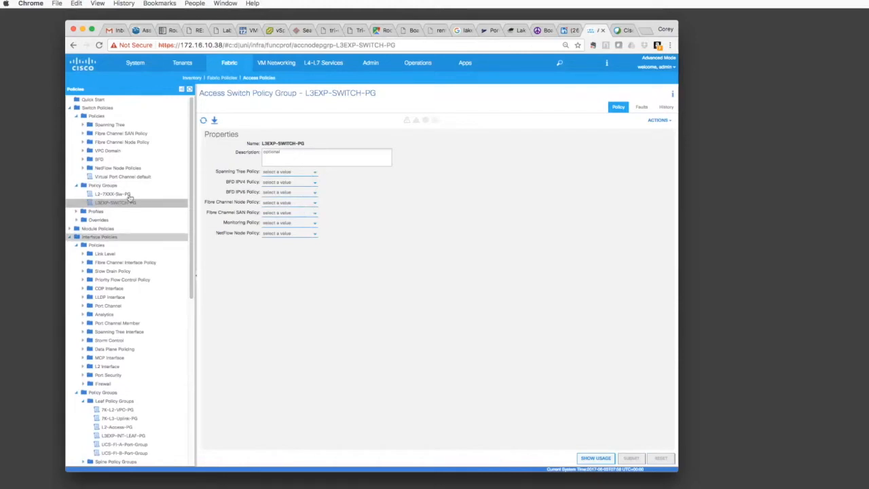
Show the switch leaf profile L3EXP-SWITCH-LEAF-PROF and examine its leaf selectors and associated interface selector profiles
left_click(78, 212)
left_click(84, 221)
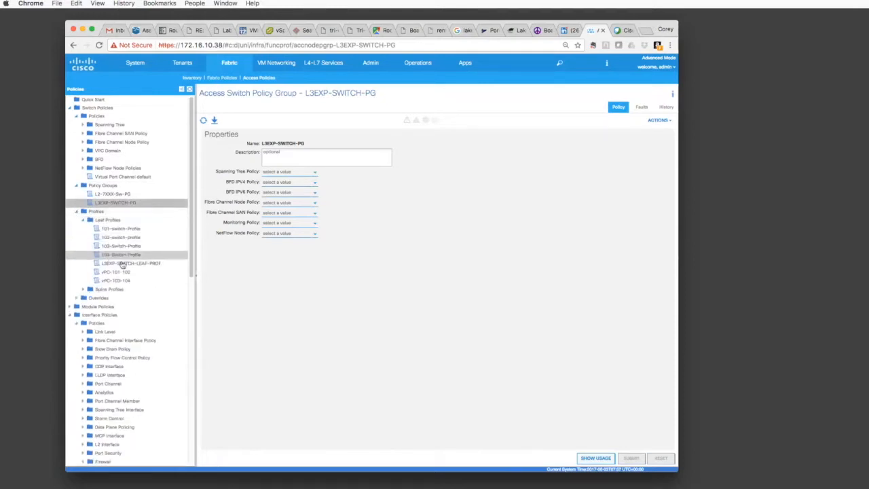
left_click(122, 264)
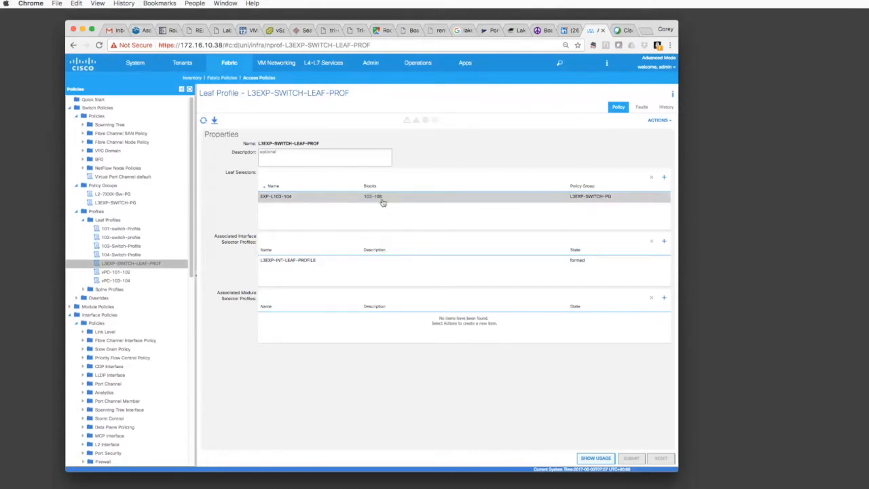
left_click(737, 312)
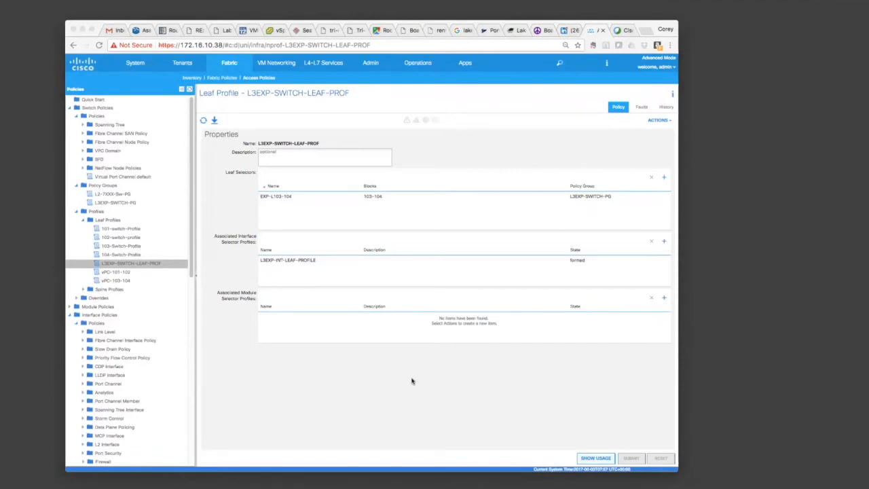
left_click(331, 396)
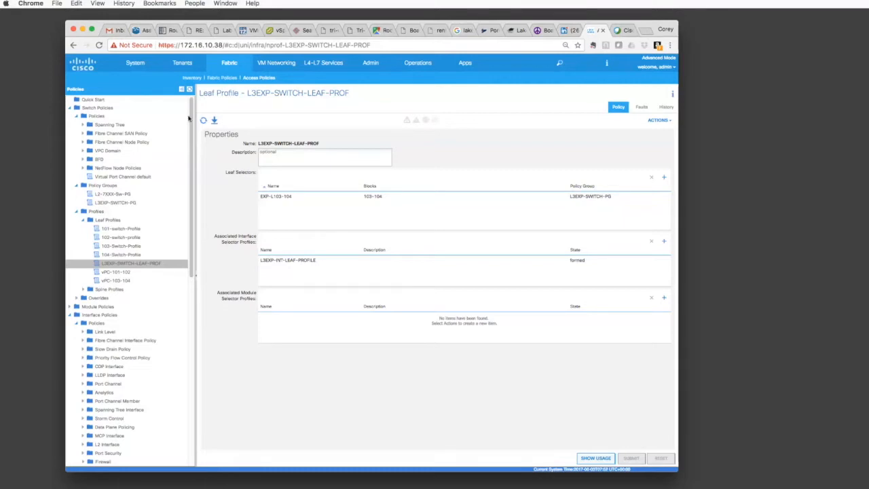
Create a tenant named L2L3EXP, leaving its other settings at their defaults
left_click(178, 63)
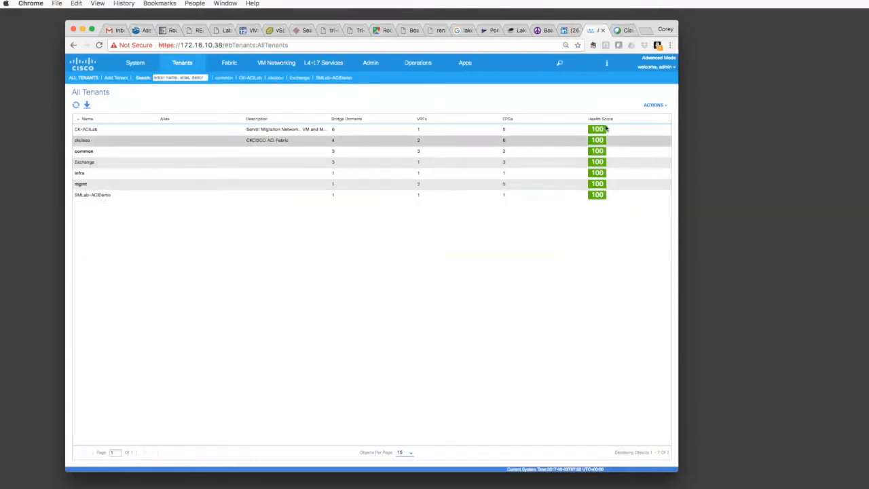
left_click(655, 106)
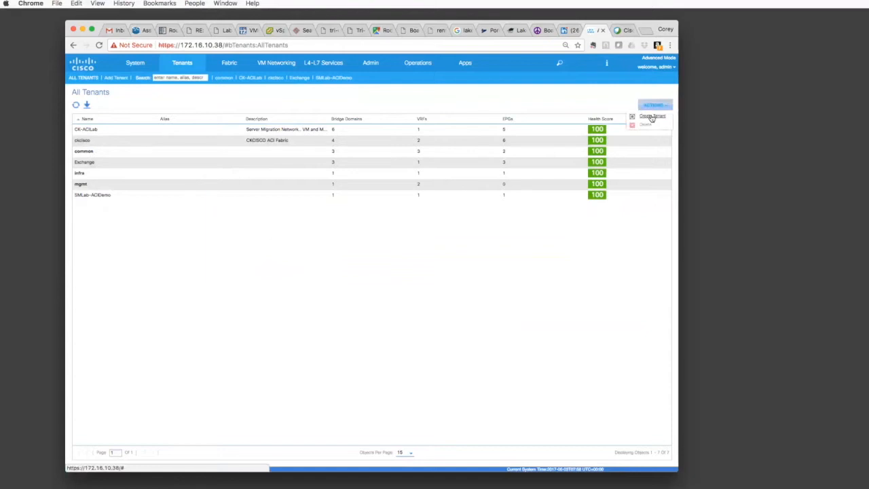
left_click(652, 117)
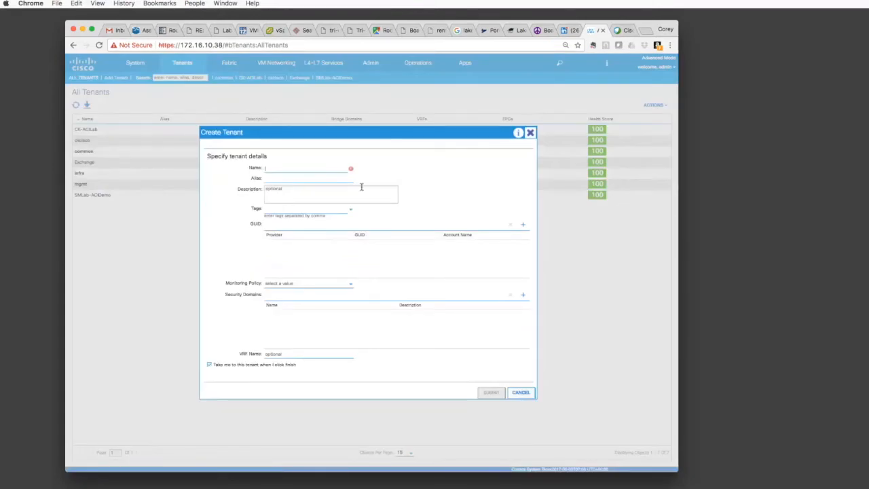
type("L3B")
key("BackSpace")
key("BackSpace")
key("BackSpace")
type("3L3EXT")
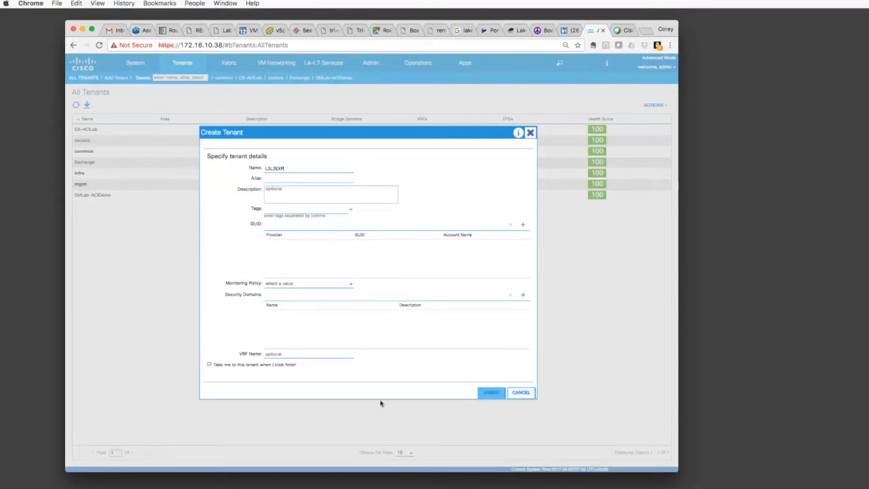
left_click(489, 393)
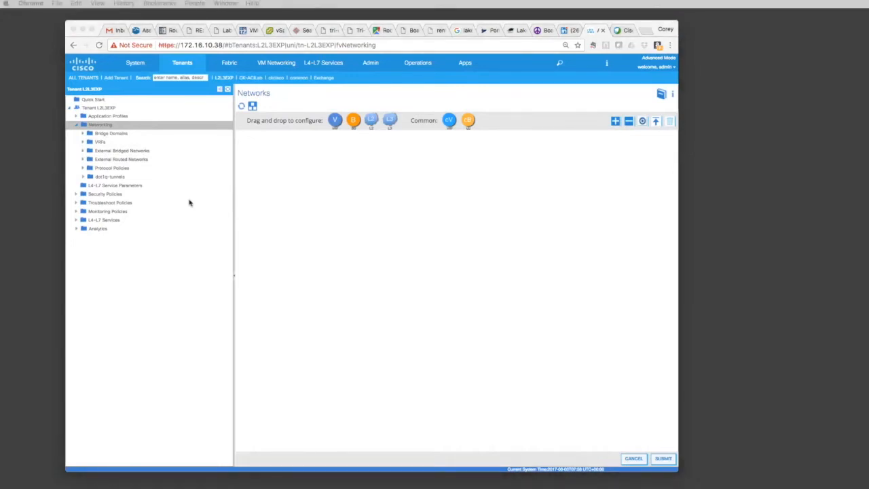
Start a new routed outside in the tenant's external routed networks and name it L3EXP-7KBDC-EXT-ROUTED-NETWRORK
right_click(107, 161)
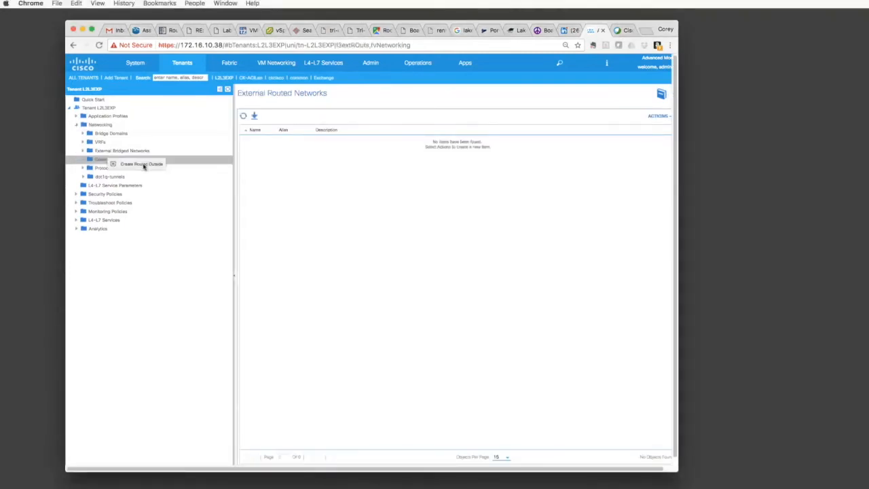
left_click(142, 166)
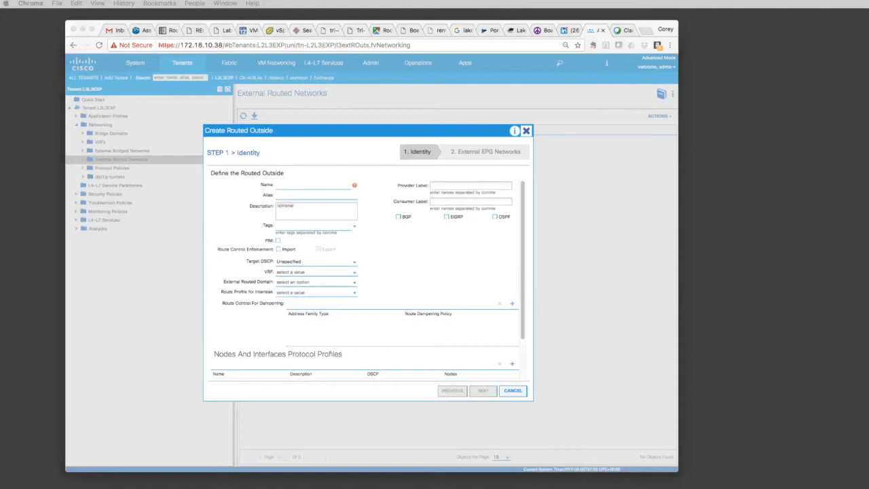
left_click(332, 188)
type("L3EXP-7KBDC-EXT-ROUTED-DOMAIN")
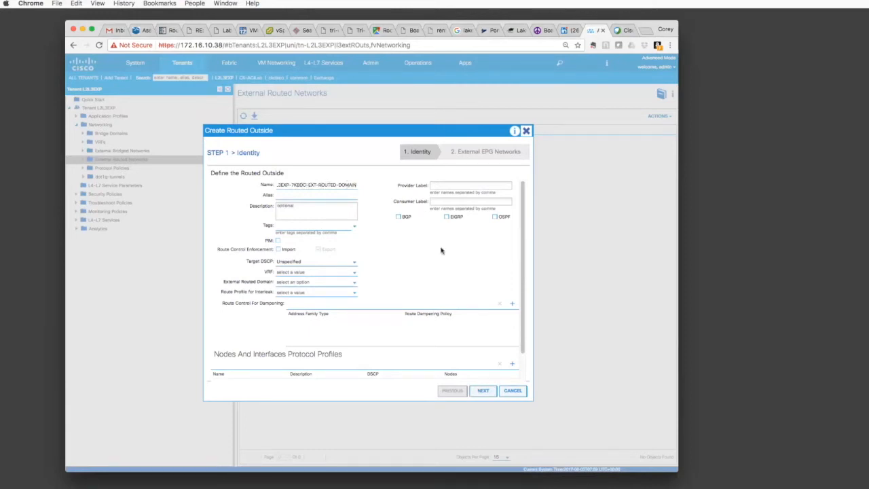
key("BackSpace")
key("BackSpace")
key("BackSpace")
key("BackSpace")
key("BackSpace")
key("BackSpace")
type("NETWROKS")
key("BackSpace")
key("BackSpace")
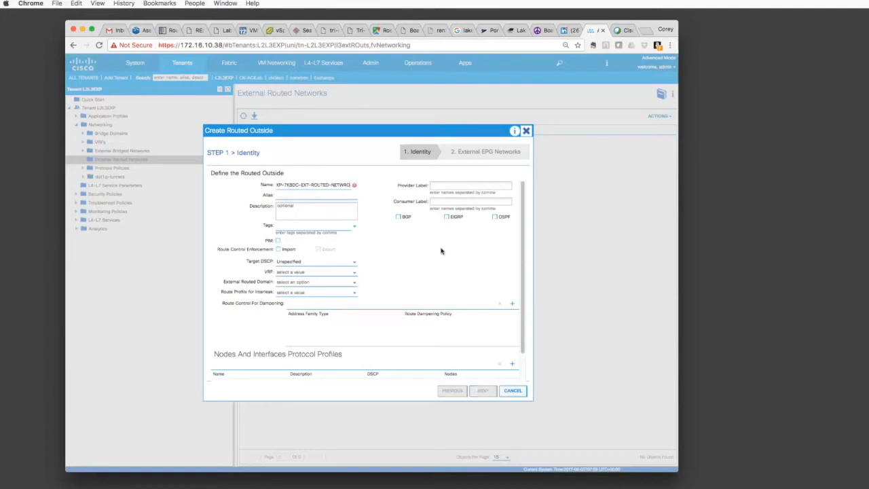
type("RK")
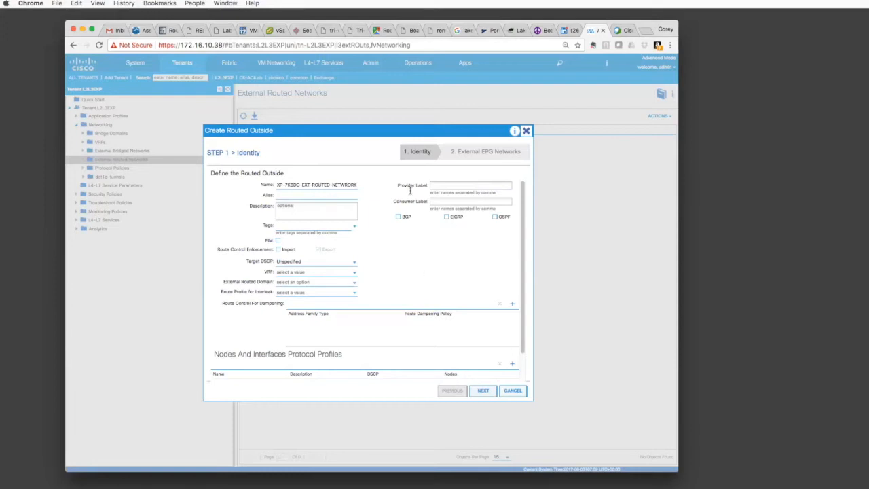
scroll(445, 187, "down", 1)
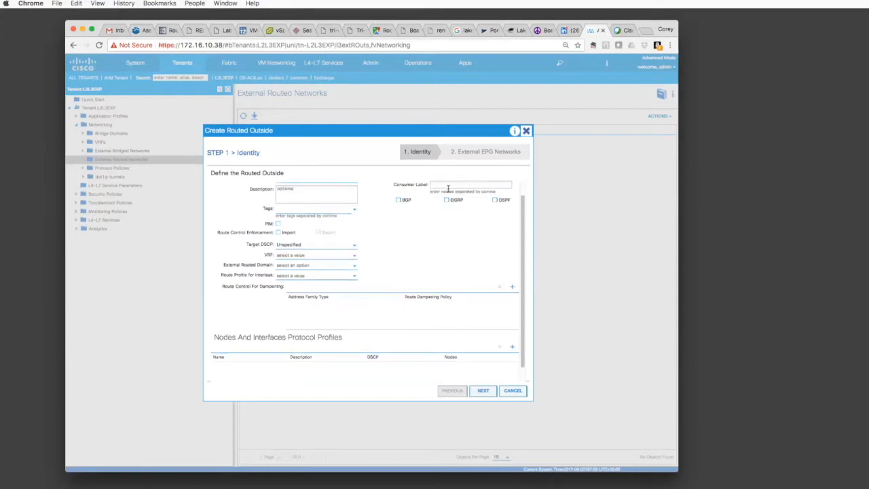
scroll(449, 189, "up", 1)
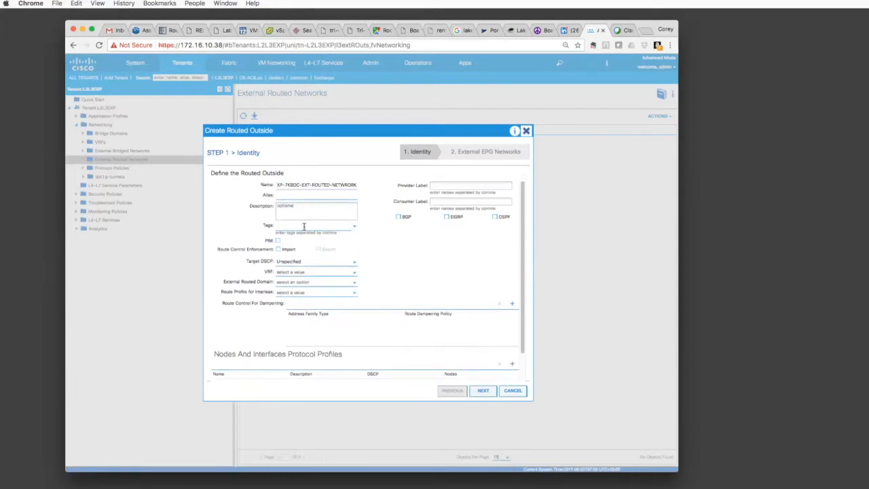
Enable OSPF on the routed outside as a regular area with area ID 0.0.2.228
left_click(495, 217)
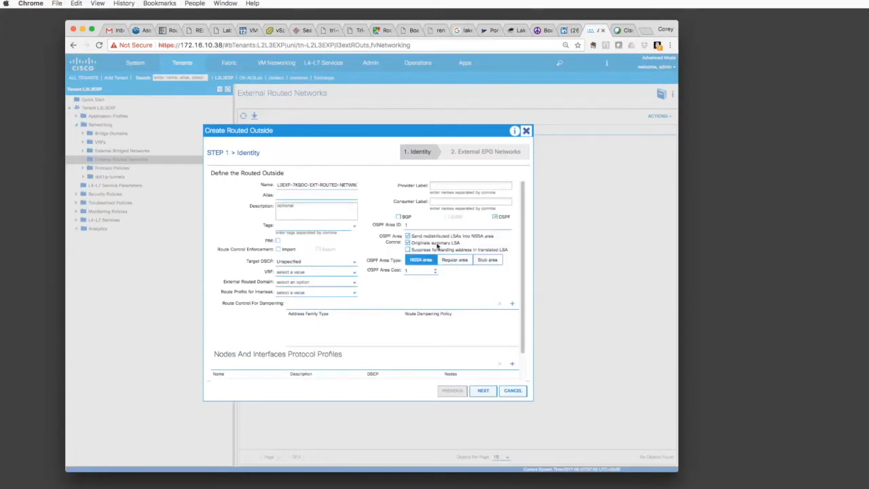
left_click(455, 261)
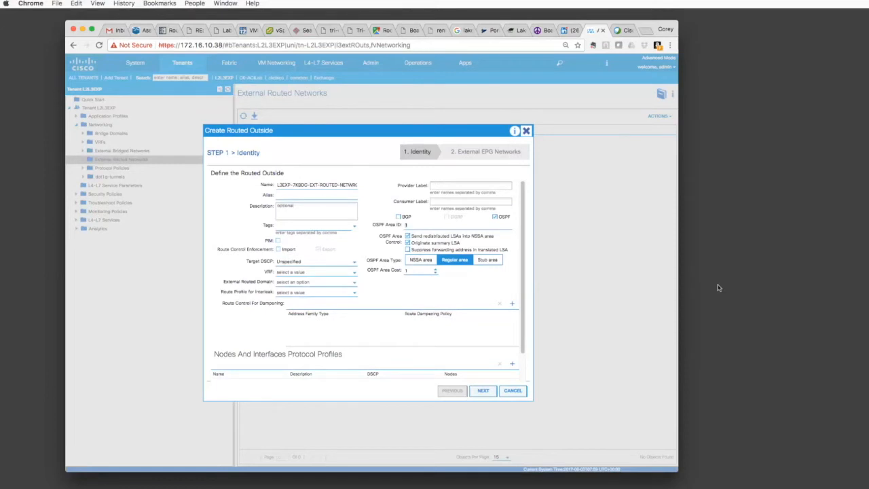
type(".0.")
type("2")
type("228")
key("Left")
type("/")
Create the VRF L2L3EXP-VRF for the routed outside and assign L3EXP-ROUTEDDOMAIN as its external routed domain
left_click(337, 274)
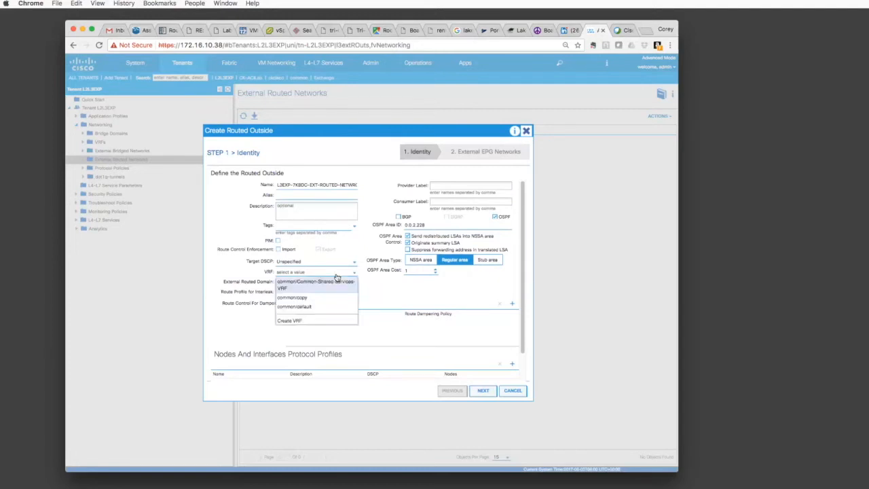
left_click(290, 321)
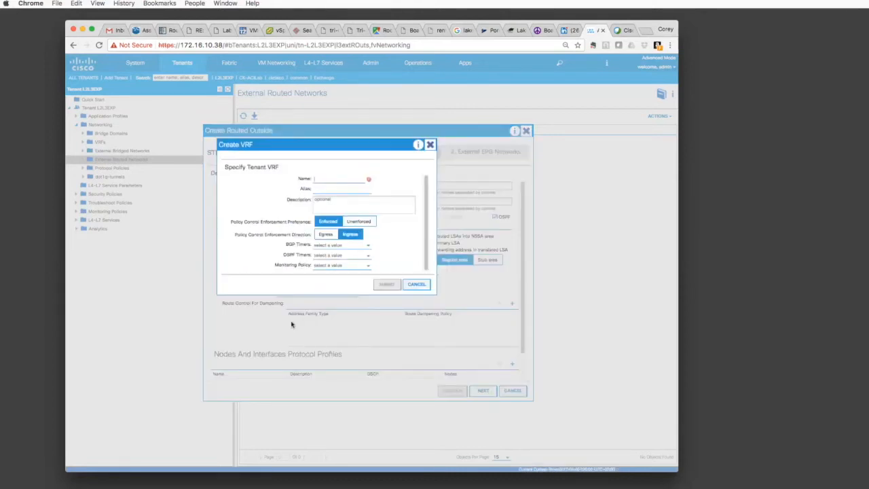
type("L")
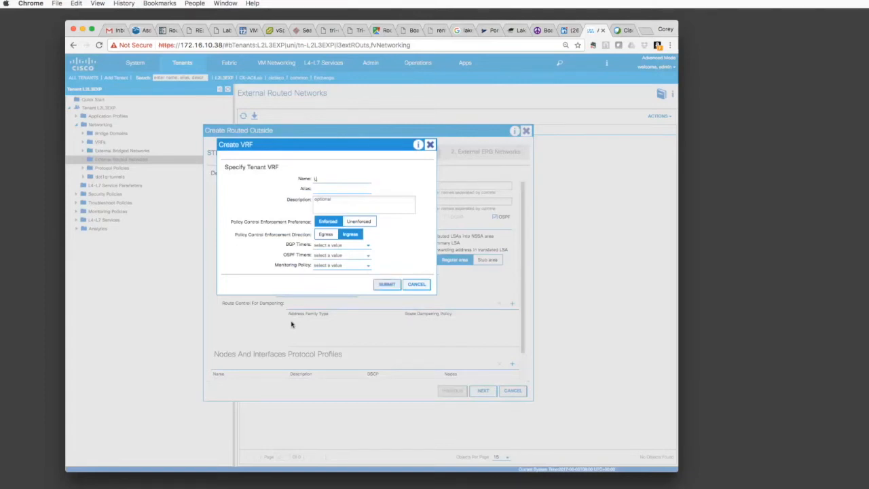
type("2L3EXP-VR")
left_click(385, 285)
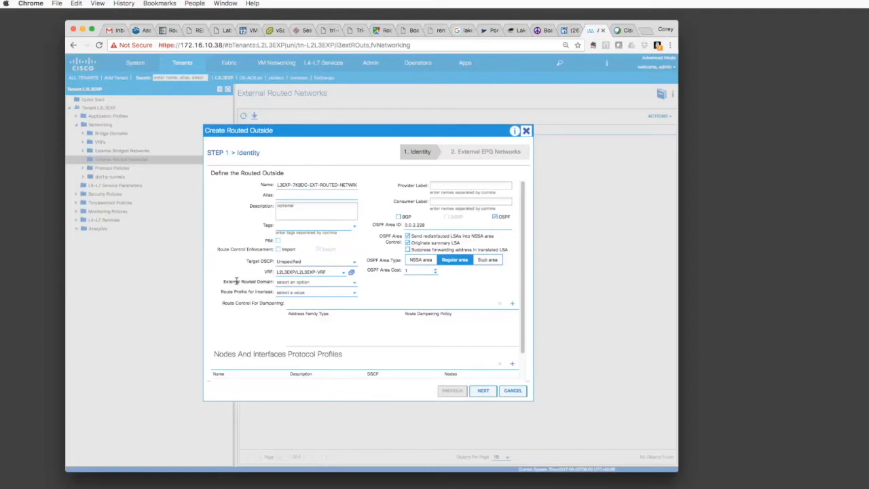
left_click(296, 282)
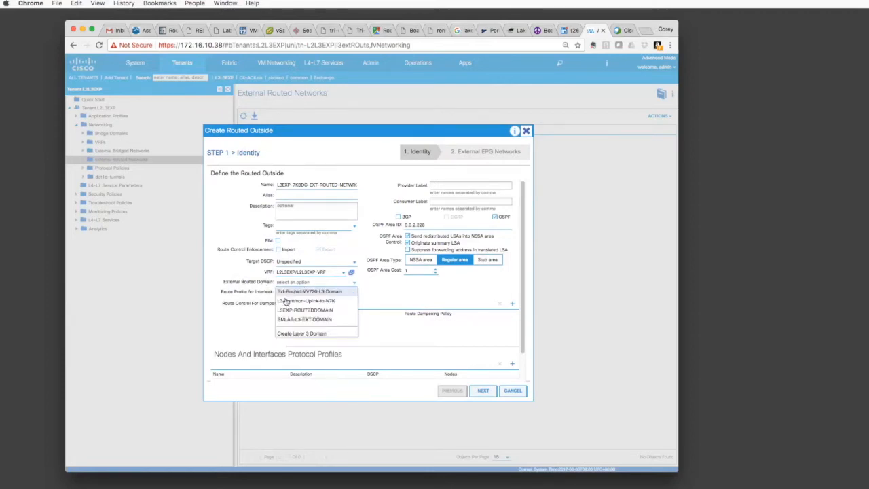
left_click(282, 311)
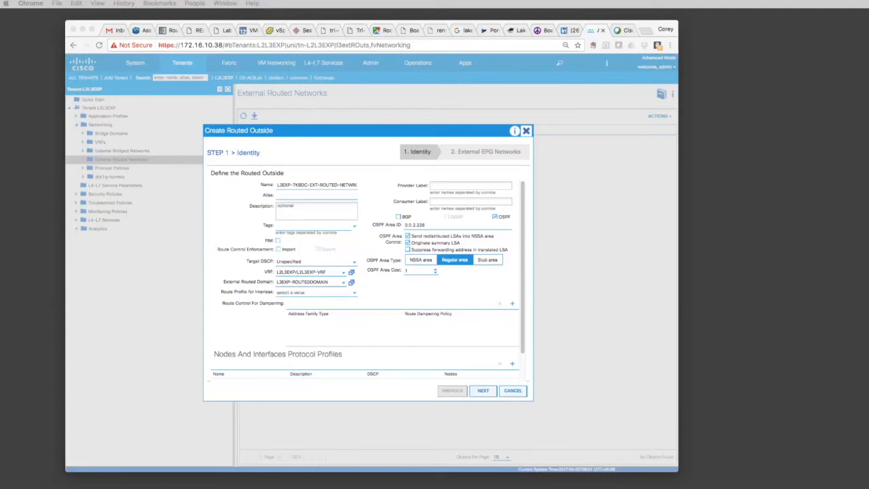
Add a node profile to the routed outside and name it L3EXP-NODE-PROFILE
scroll(387, 347, "down", 2)
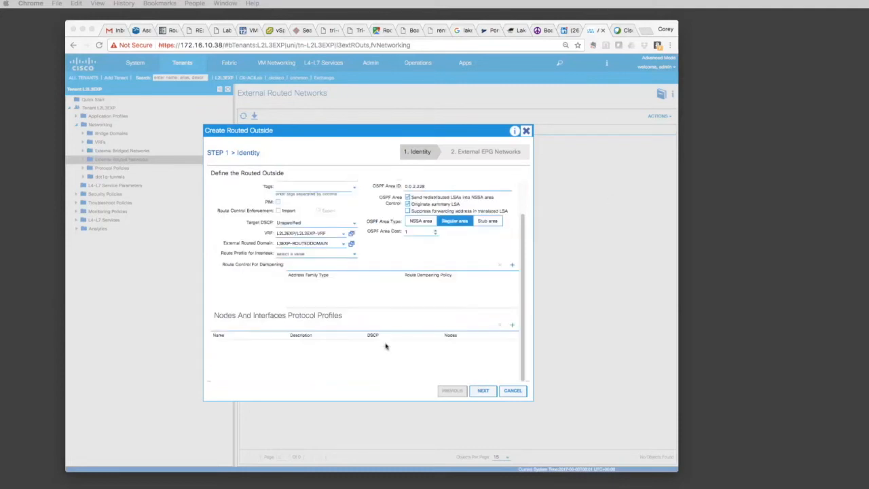
left_click(512, 326)
left_click(512, 326)
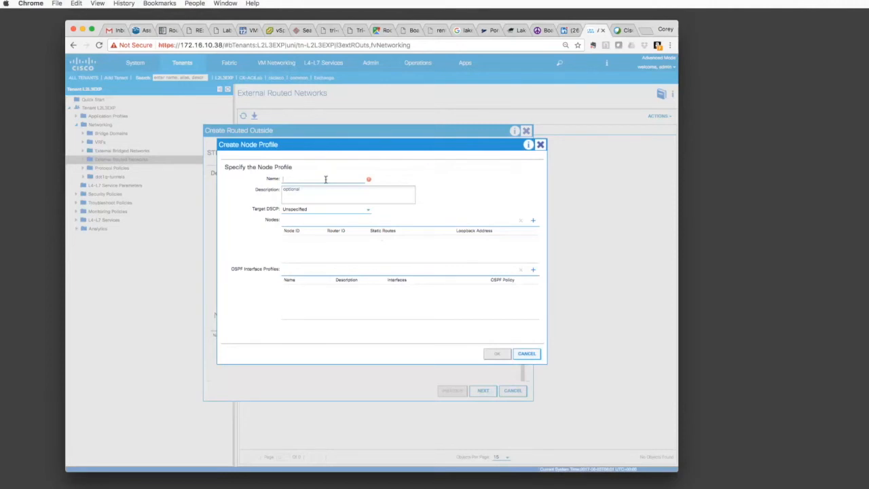
type("Ge")
type("xp")
type("-")
type("node")
key("BackSpace")
key("BackSpace")
key("BackSpace")
key("BackSpace")
key("BackSpace")
key("BackSpace")
key("BackSpace")
key("BackSpace")
key("BackSpace")
key("BackSpace")
type("L3EXP-NODE-PROFILE")
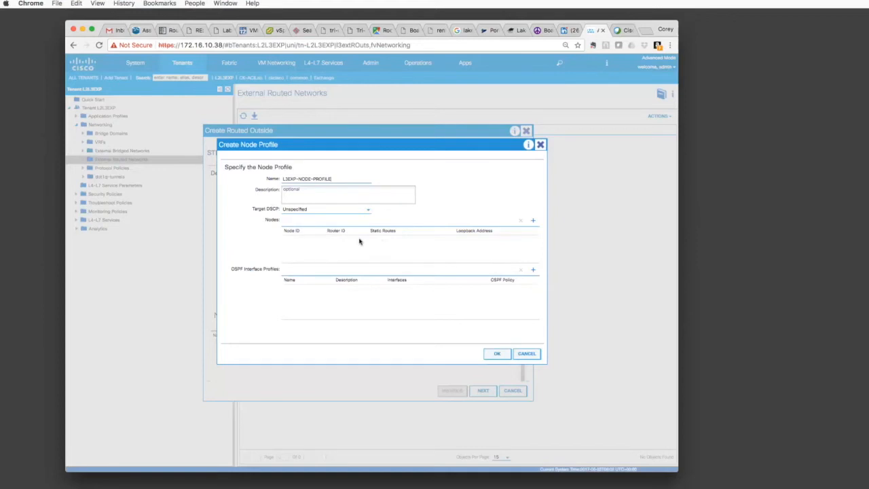
Add Leaf3 (Node-103) to the node profile with router ID 191.168.254.33
left_click(535, 221)
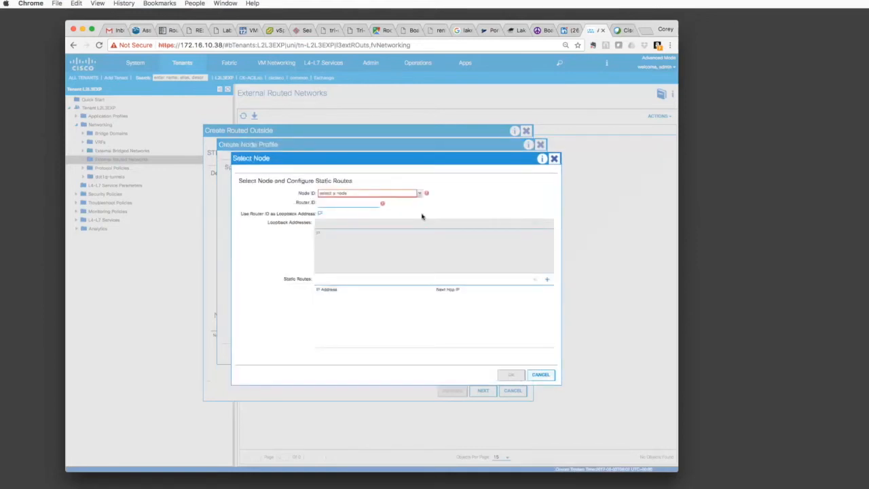
left_click(420, 194)
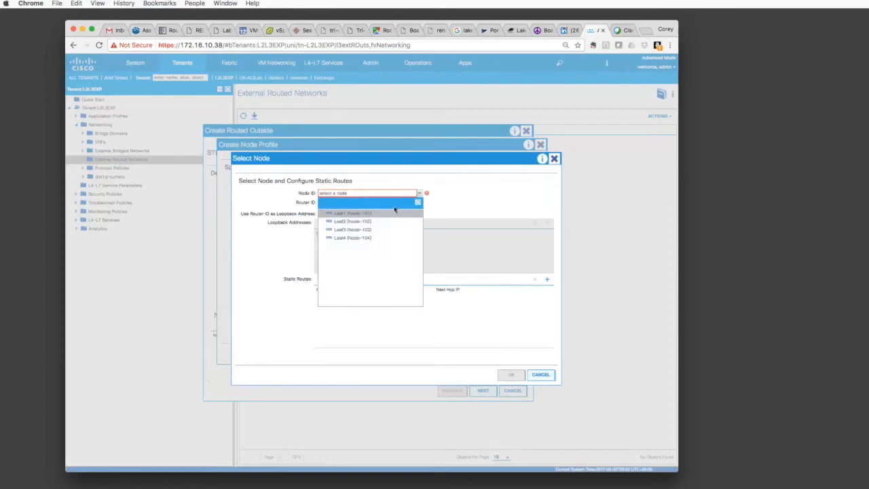
left_click(340, 230)
left_click(326, 203)
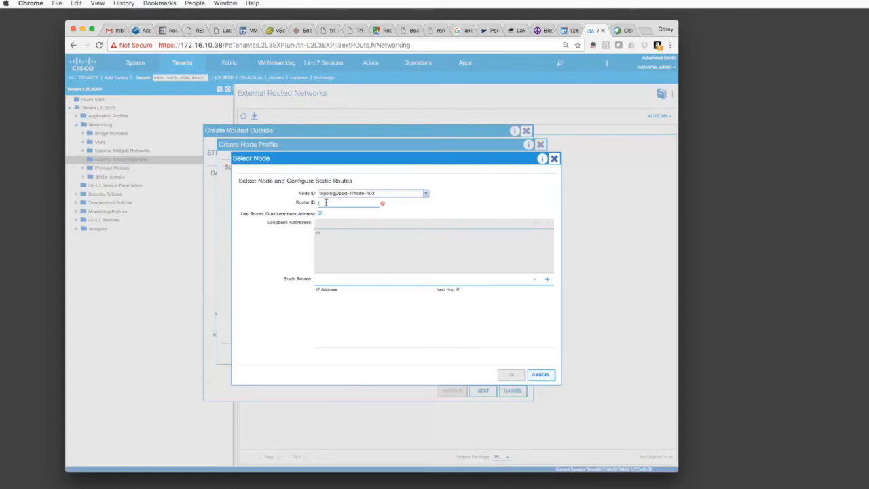
type("191.168.254.33")
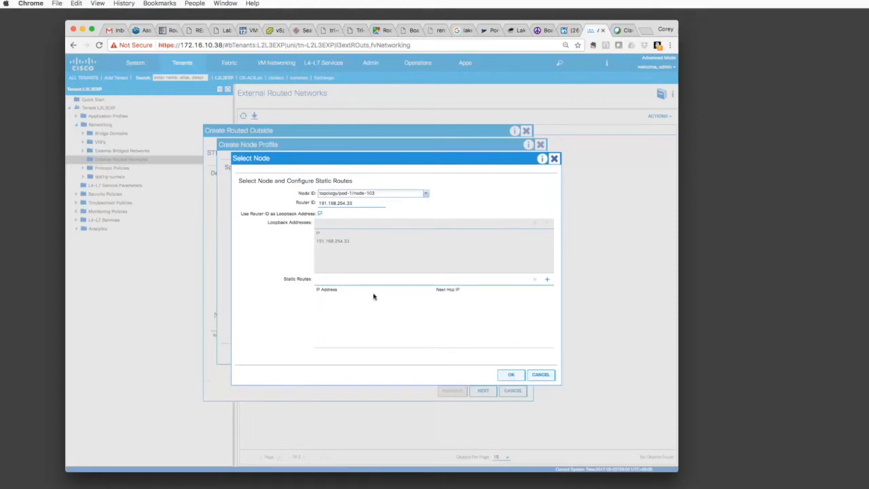
left_click(512, 375)
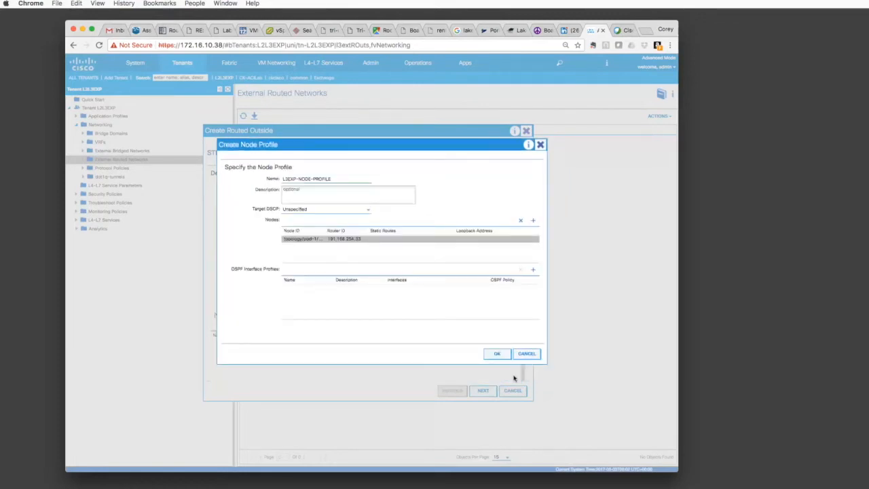
Add Leaf4 (Node-104) to the node profile with router ID 191.168.254.34
left_click(534, 225)
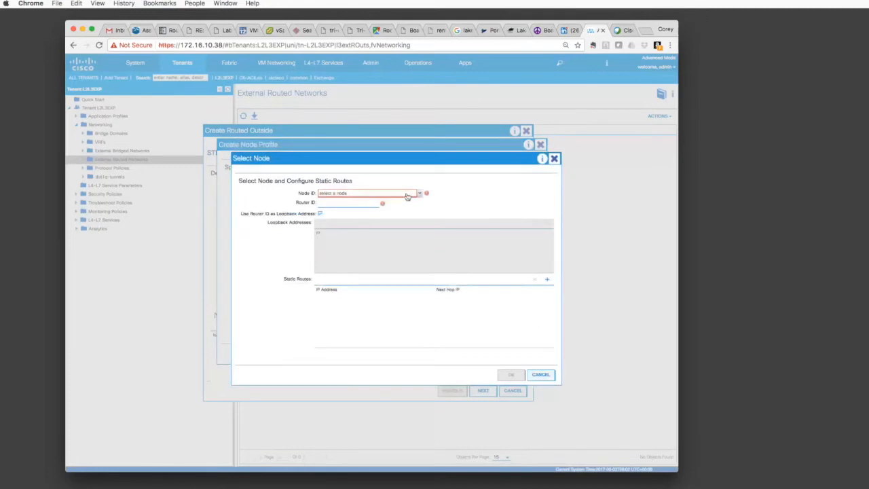
left_click(418, 194)
left_click(343, 238)
left_click(329, 203)
type("191")
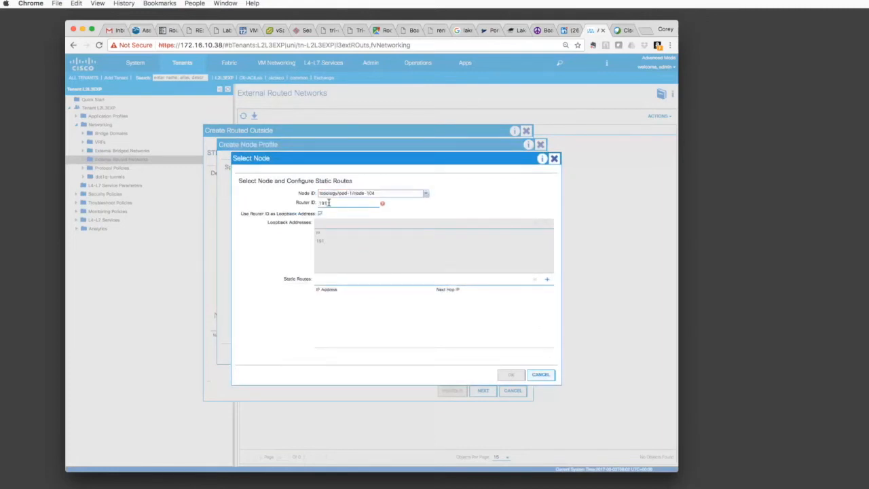
type(".168.2")
type("34")
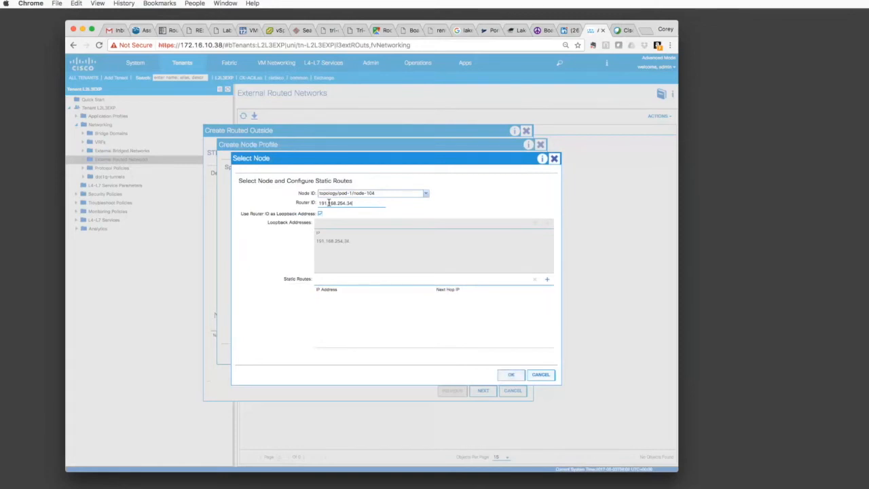
left_click(511, 375)
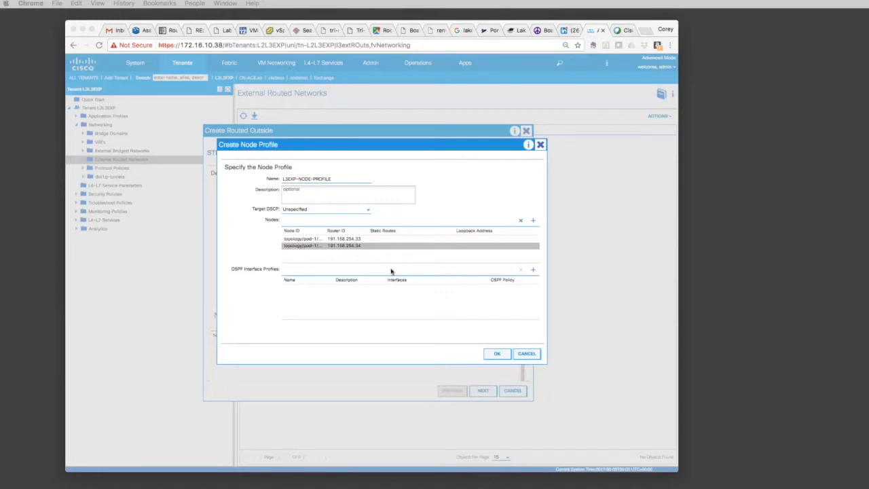
Add an OSPF interface profile to the node profile, name it L3EXP-INTERFACE-PROFILE and continue to its protocol profiles
left_click(534, 272)
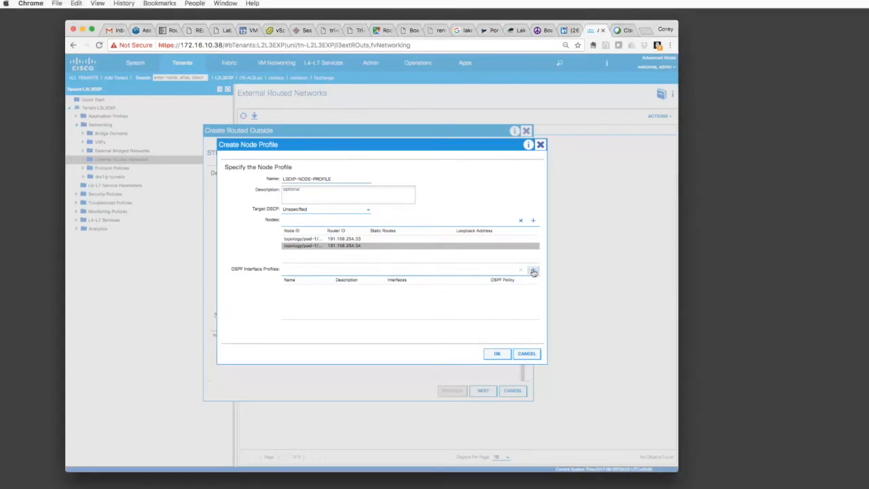
left_click(534, 271)
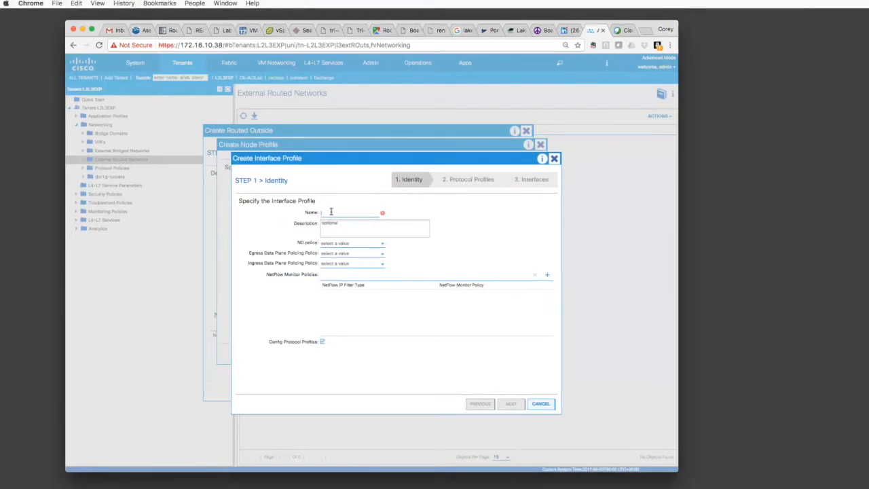
type("L3")
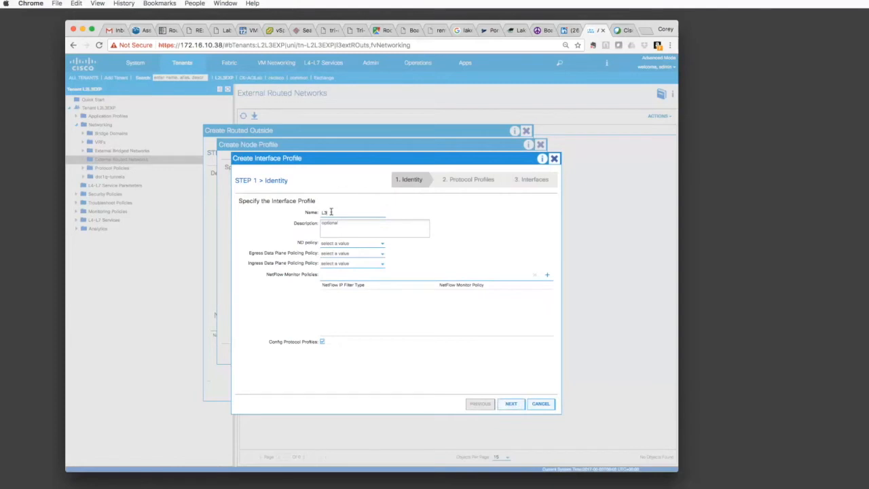
type("EXP-I")
type("NTERFACE-PROFILE")
left_click(511, 404)
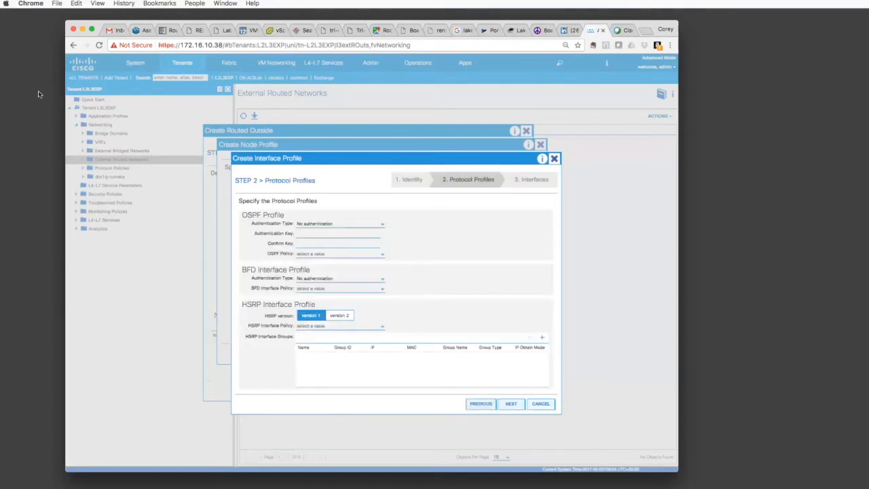
Keep the OSPF profile on No authentication and continue to the interface profile's interfaces
left_click(340, 225)
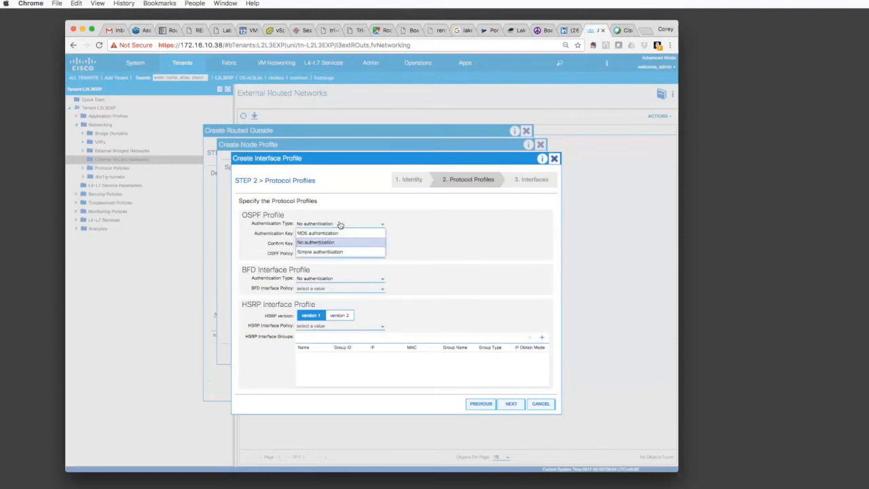
left_click(411, 227)
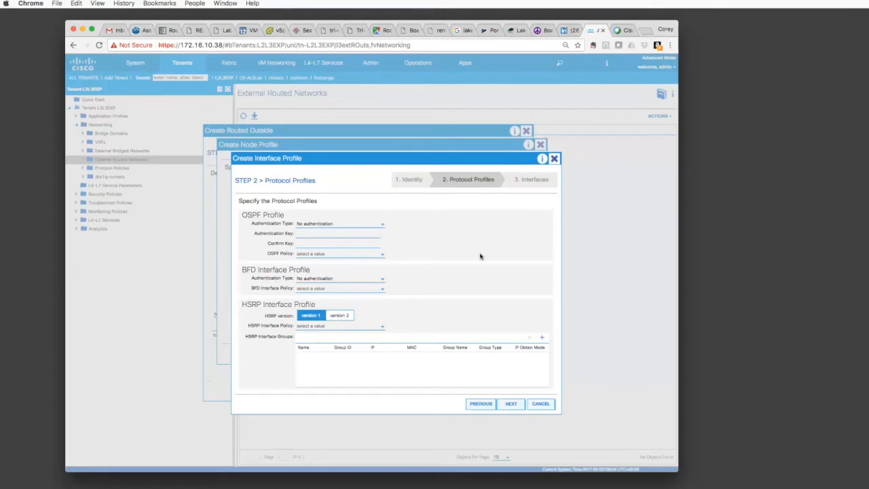
left_click(510, 403)
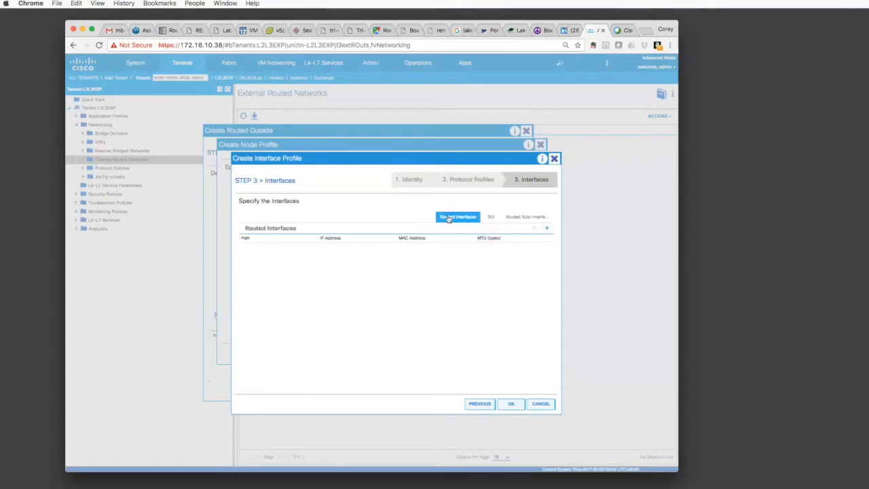
Start a new routed interface and choose port 1/13 on Leaf3 (Node-103) as its path
left_click(550, 230)
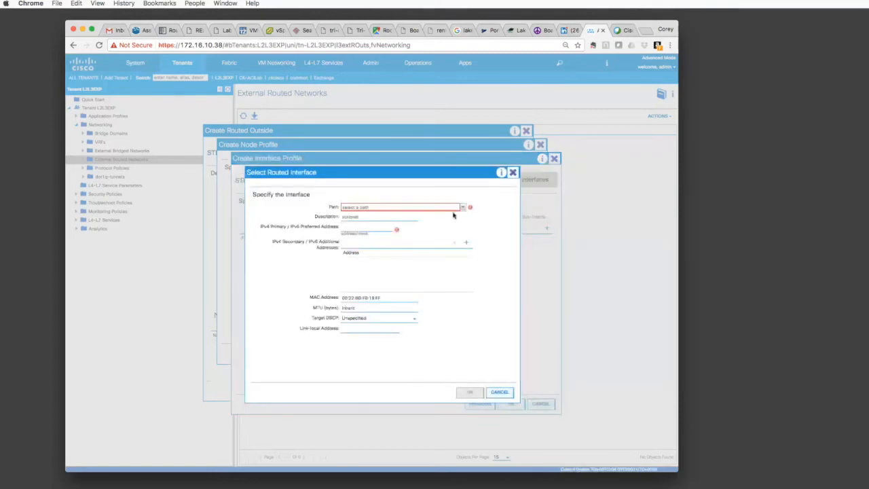
left_click(462, 207)
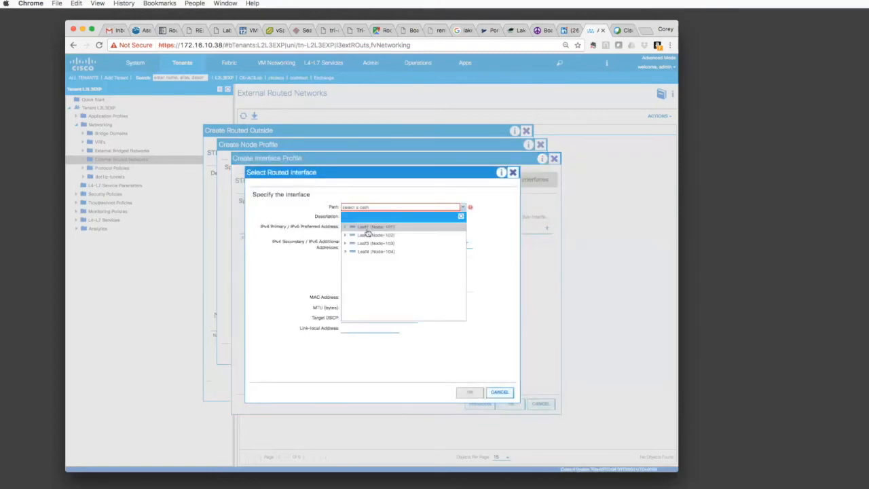
left_click(344, 243)
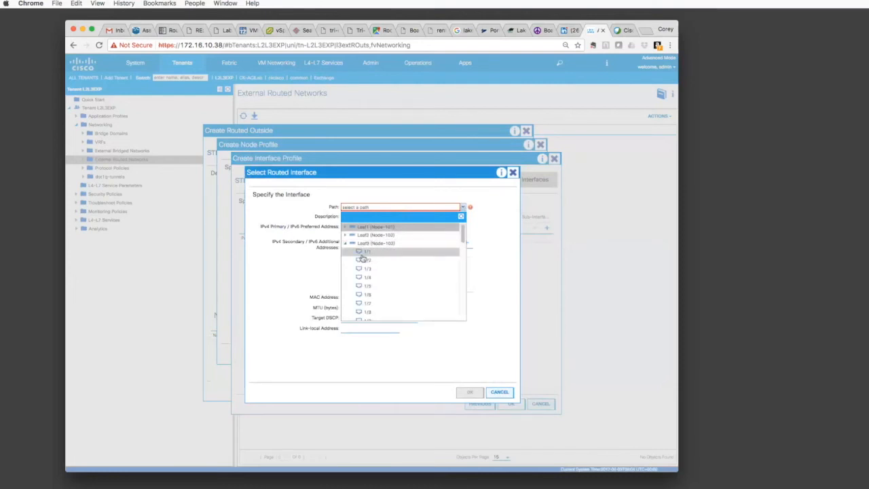
scroll(364, 261, "down", 4)
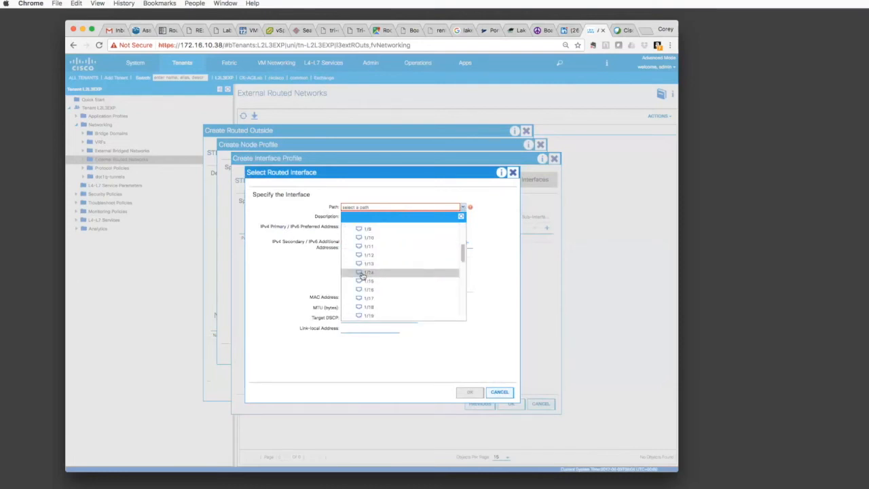
left_click(366, 264)
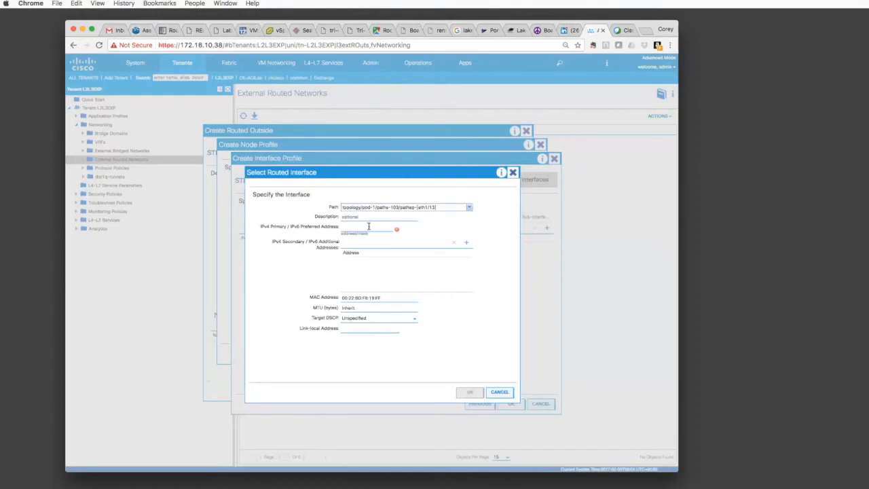
Give the port 1/13 routed interface the primary address 191.168.254.14/30 and an MTU of 1500, and add it to the profile
type("19")
type("1.1")
type("68.204")
type("/24")
type("/30")
left_click(315, 307)
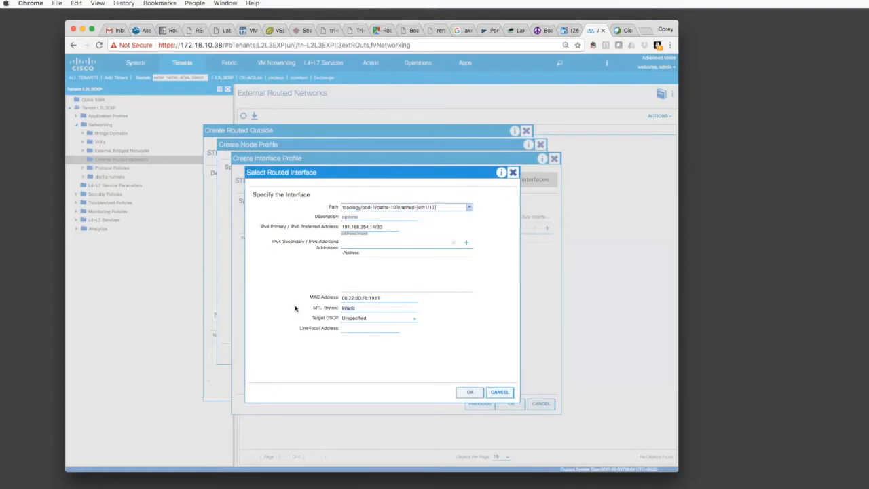
type("1500")
left_click(472, 394)
left_click(472, 394)
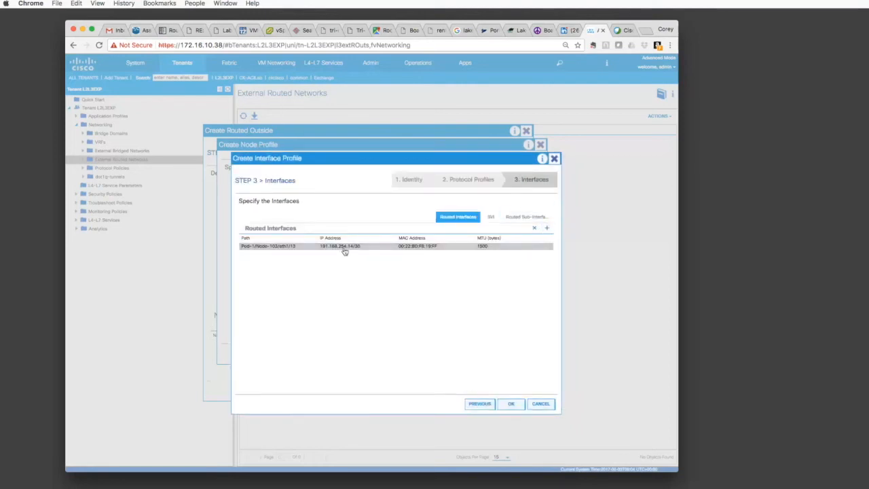
Add a routed interface on Leaf3 (Node-103) port 1/14 with primary address 191.168.254.26/30 and an MTU of 1500
left_click(549, 229)
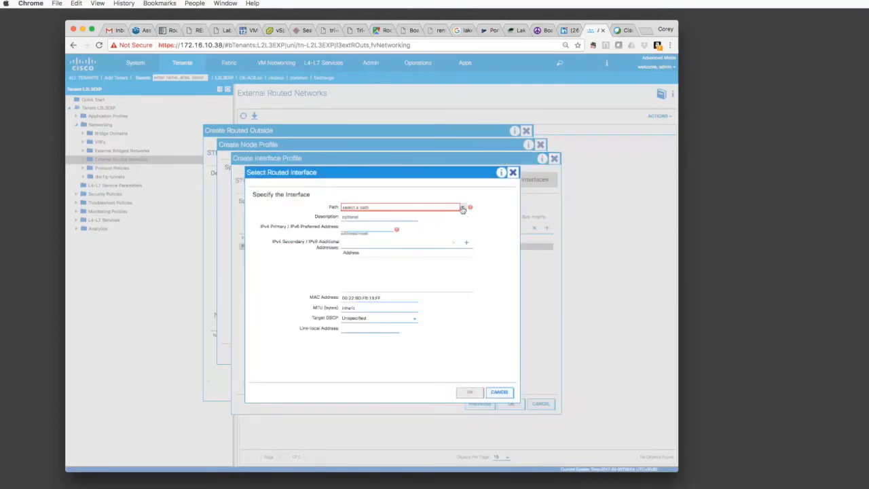
left_click(462, 208)
left_click(346, 245)
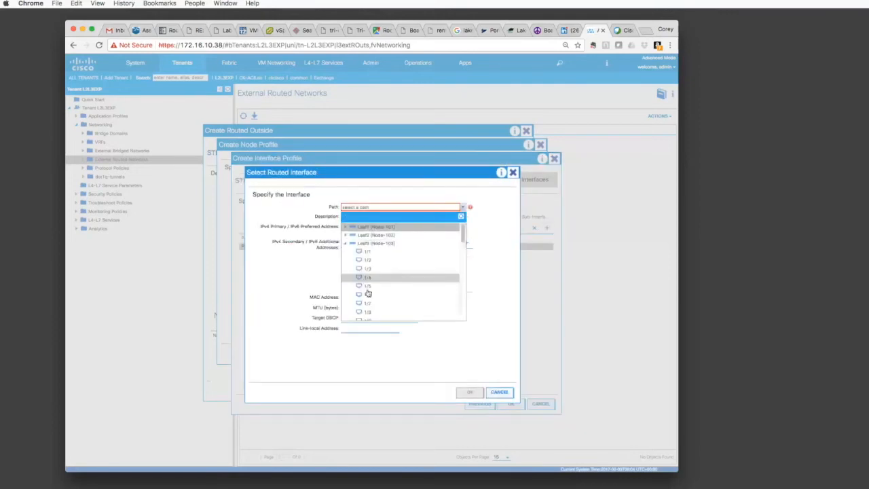
scroll(368, 292, "down", 5)
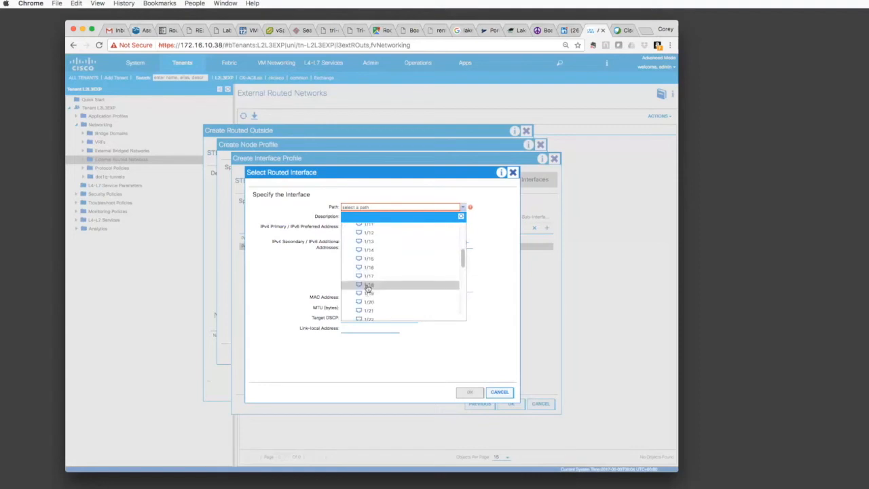
left_click(369, 250)
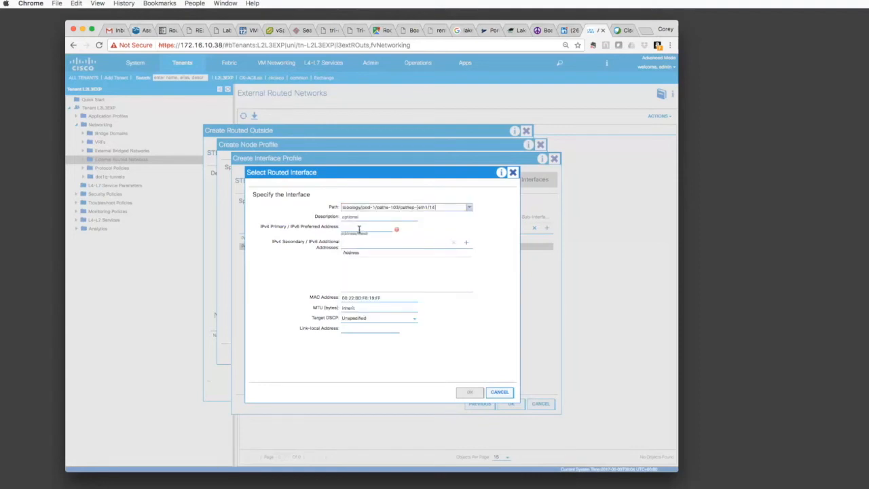
type("191.168.254.26/30")
left_click_drag(368, 309, 235, 311)
type("1500")
left_click(469, 392)
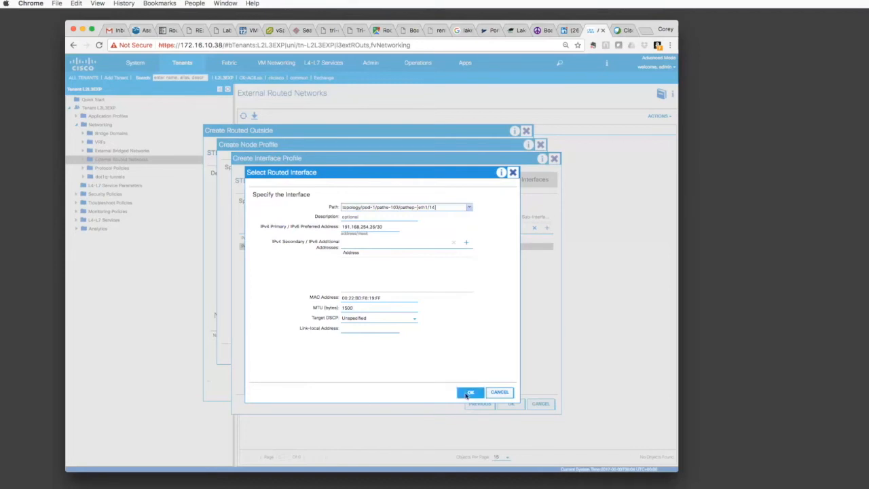
Add a routed interface on Leaf4 (Node-104) port 1/15 with primary address 191.168.254.30/30 and an MTU of 1500
left_click(547, 228)
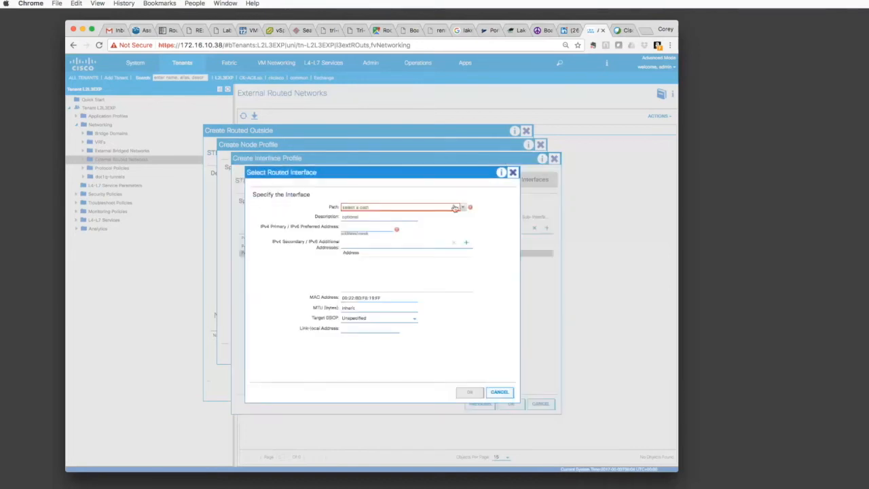
left_click(463, 207)
left_click(346, 252)
scroll(376, 292, "down", 1)
scroll(376, 291, "down", 3)
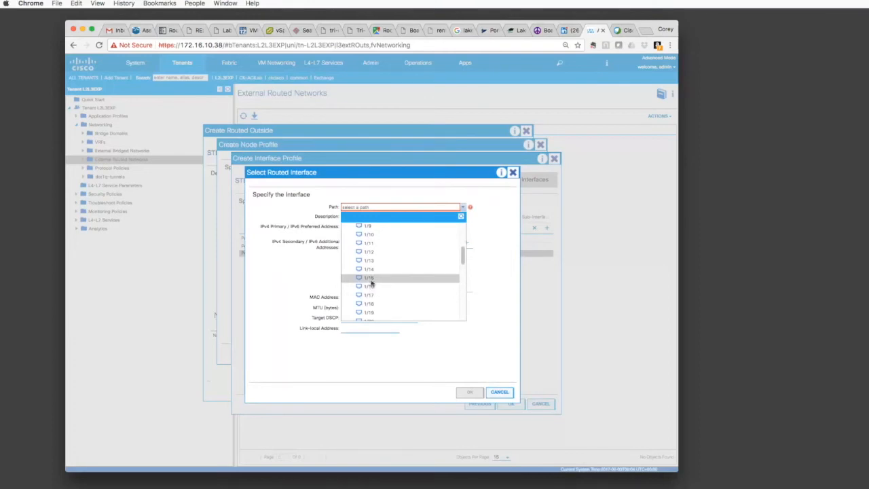
left_click(370, 284)
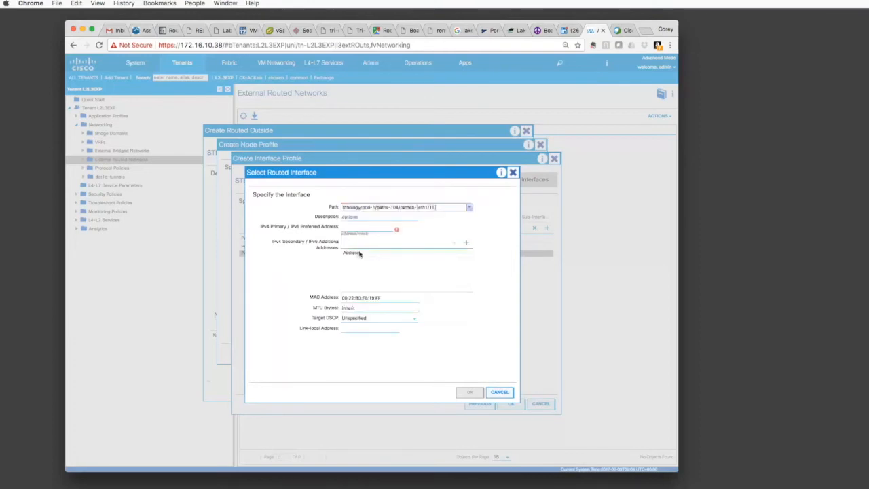
left_click(364, 229)
type("191.168.254.30/30")
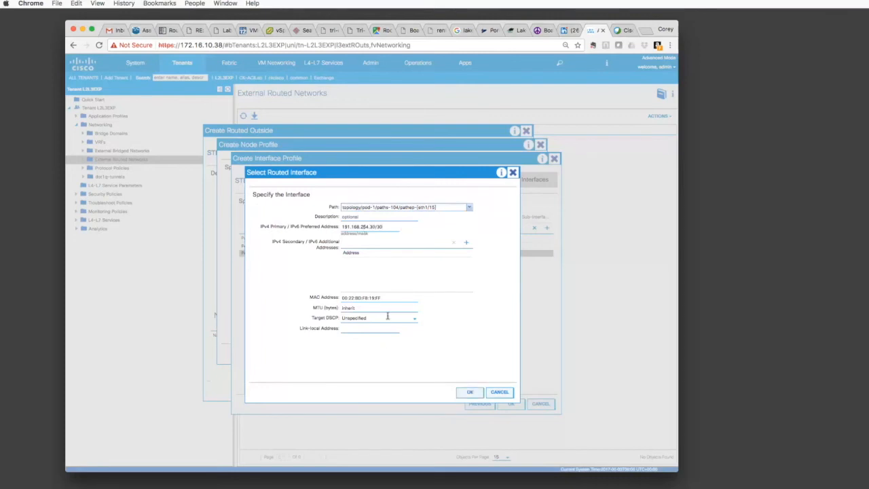
left_click(387, 307)
type("1500")
left_click(472, 394)
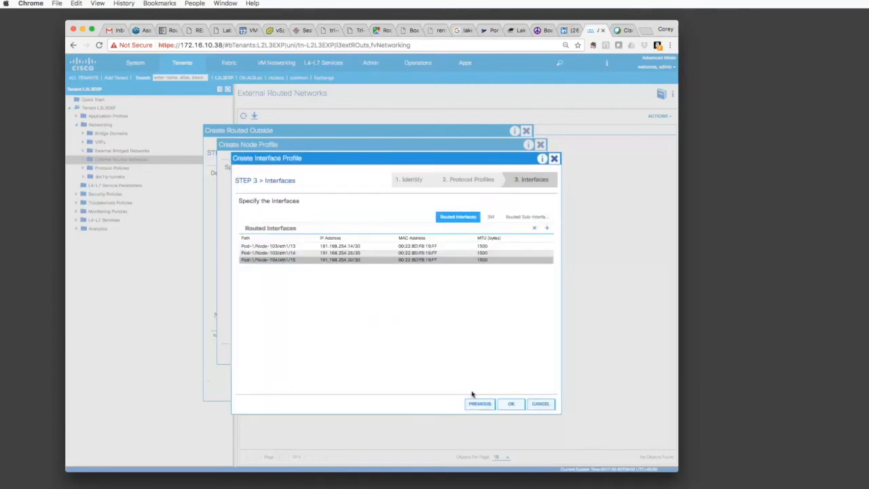
Add a routed interface on Leaf4 (Node-104) port 1/16 with primary address 191.168.254.18/30 and an MTU of 1500
left_click(547, 227)
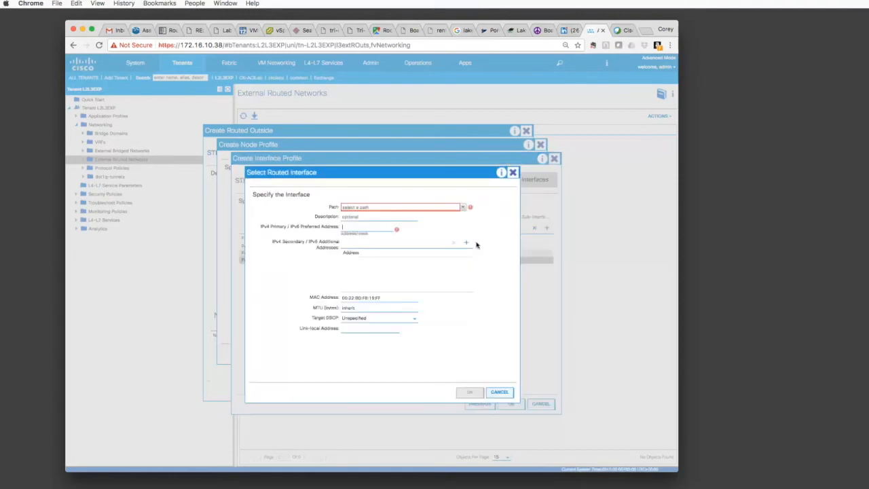
left_click(387, 209)
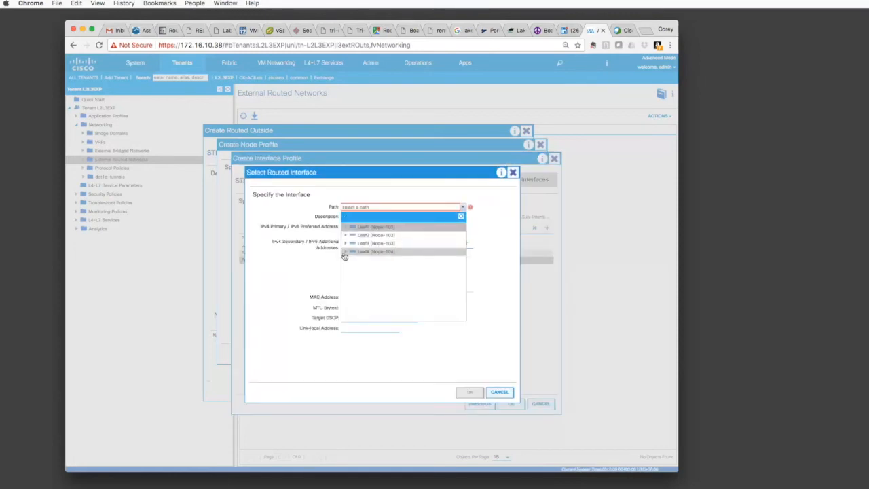
left_click(344, 254)
scroll(368, 292, "down", 5)
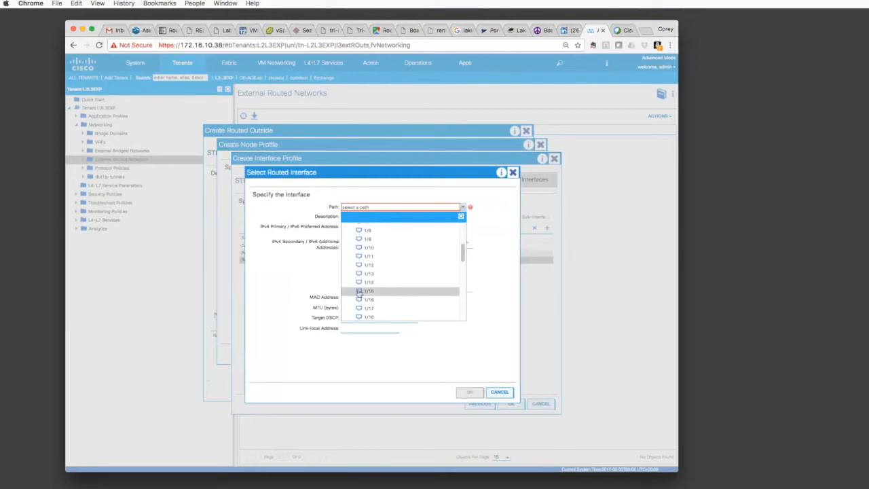
left_click(360, 292)
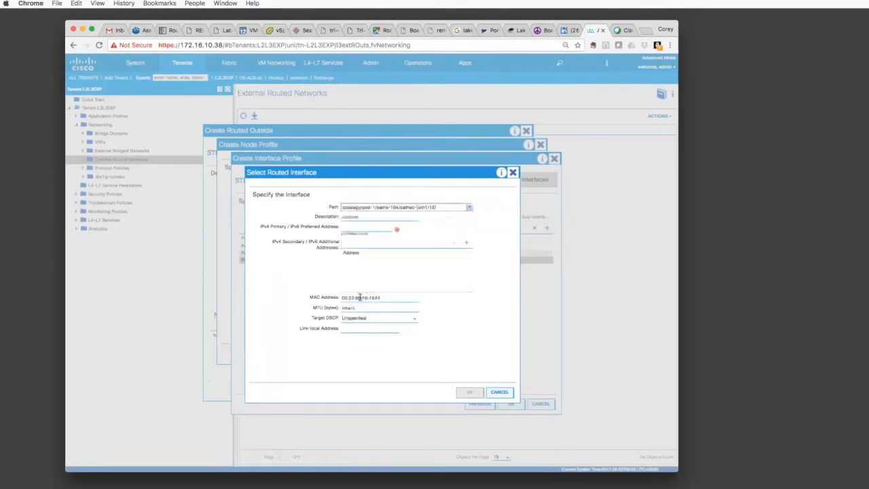
left_click(374, 225)
type("191.168.")
type("284")
type(".18/30")
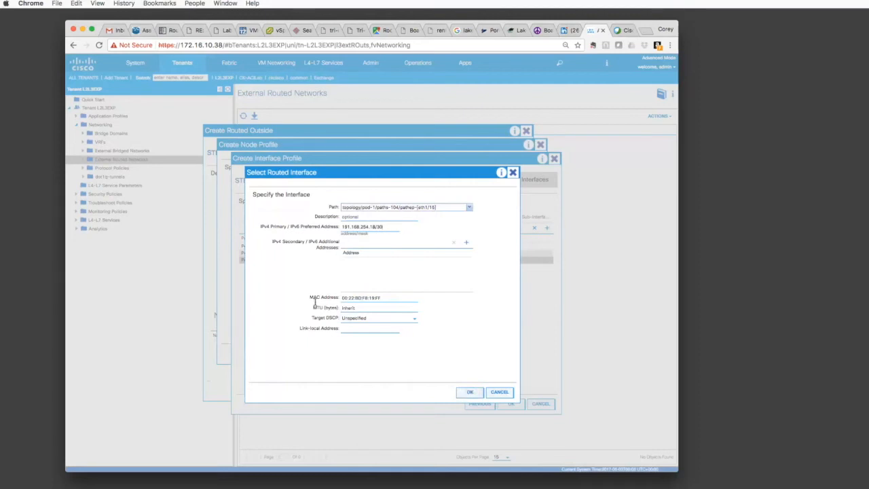
double_click(357, 307)
type("1500")
left_click(470, 392)
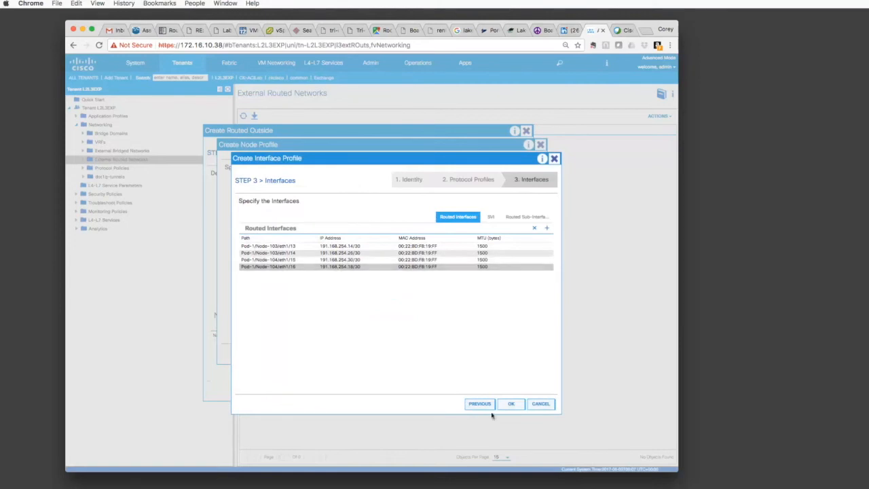
Accept the finished interface profile and node profile, and advance the routed outside to its External EPG Networks stage
left_click(510, 405)
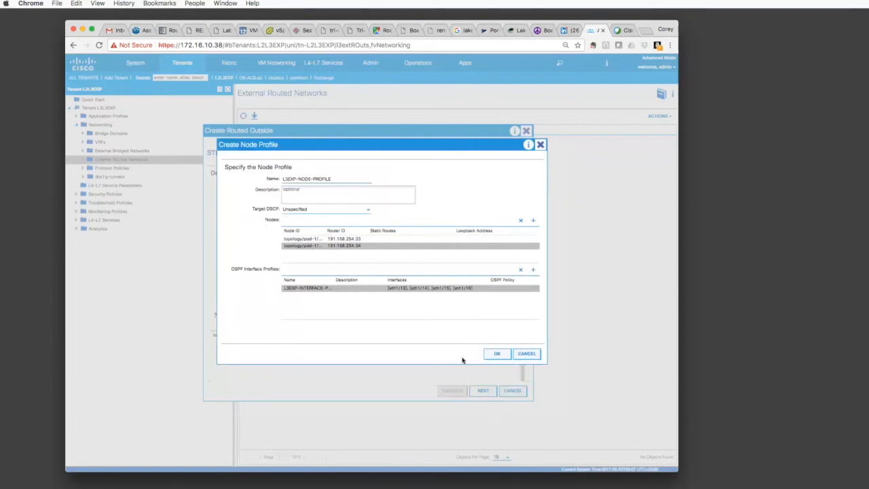
left_click(497, 355)
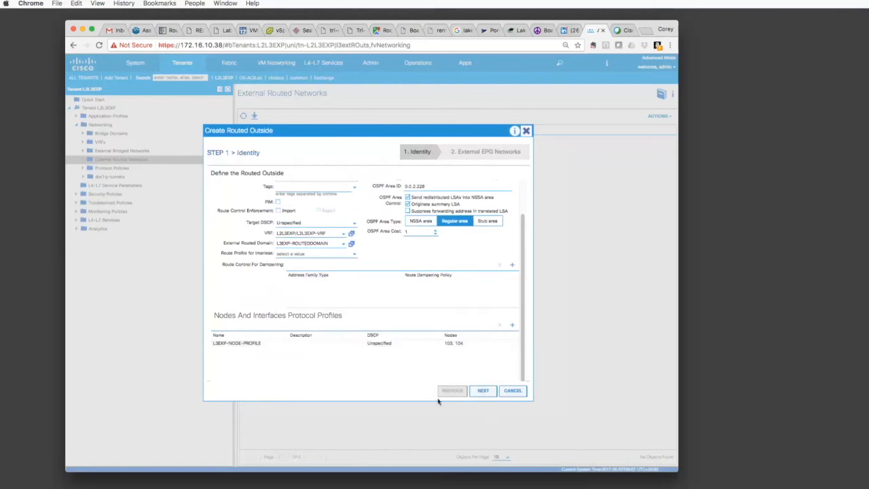
left_click(482, 392)
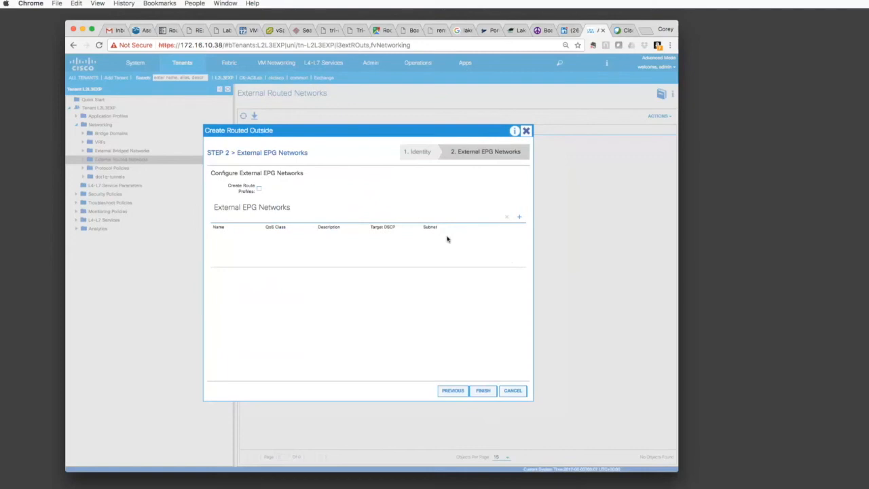
Add an external network L3-EXT-EPG with subnet 0.0.0.0/0 and finish creating the routed outside
left_click(519, 219)
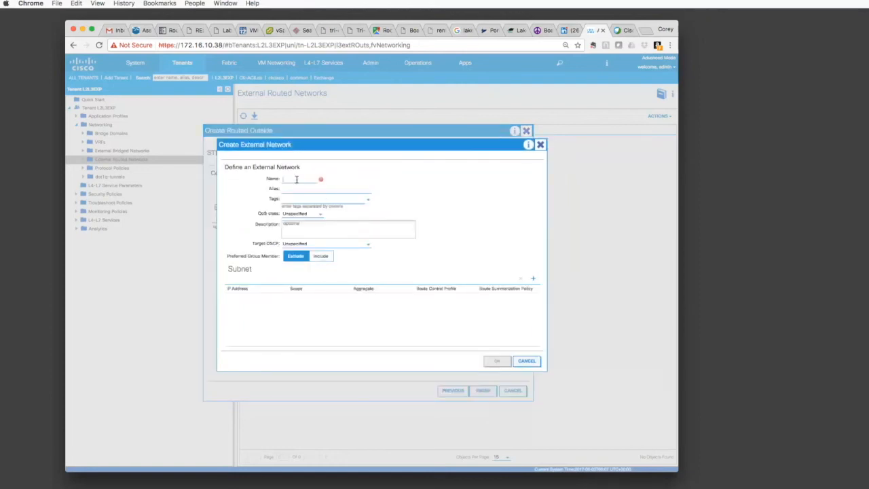
type("L3")
type("-EXT-EPG")
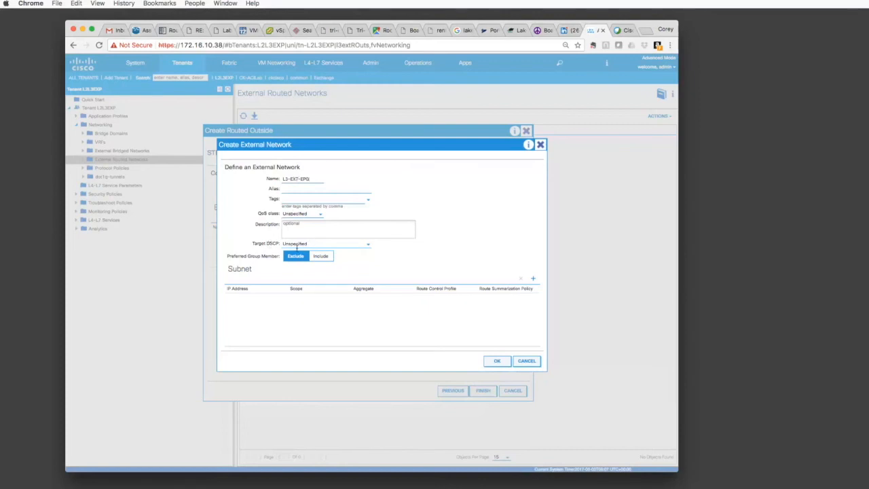
left_click(533, 279)
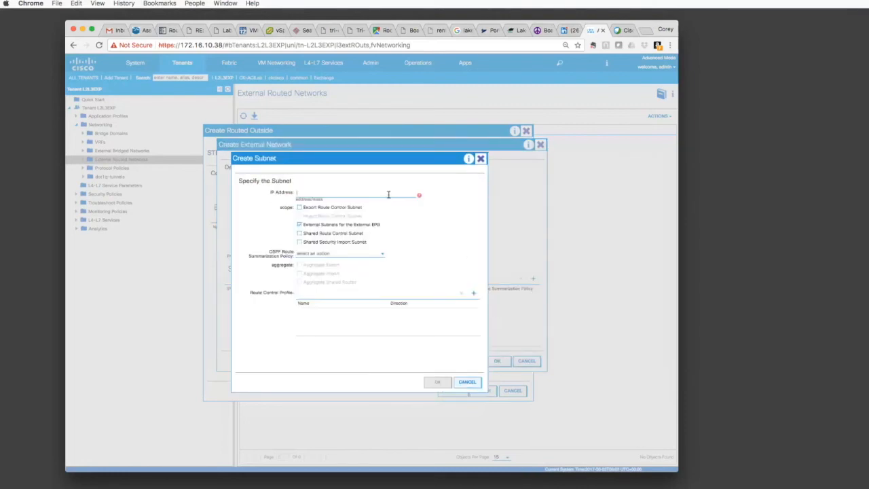
type("0.0.0.0/0")
left_click(437, 382)
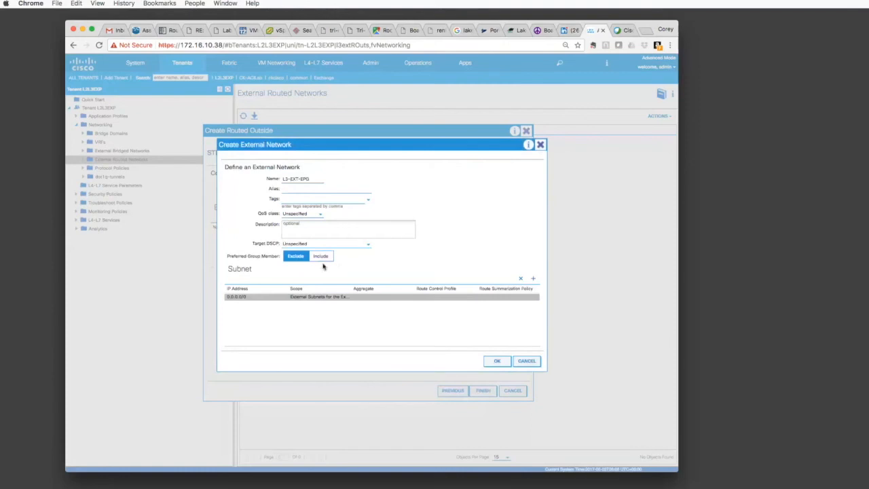
left_click(494, 361)
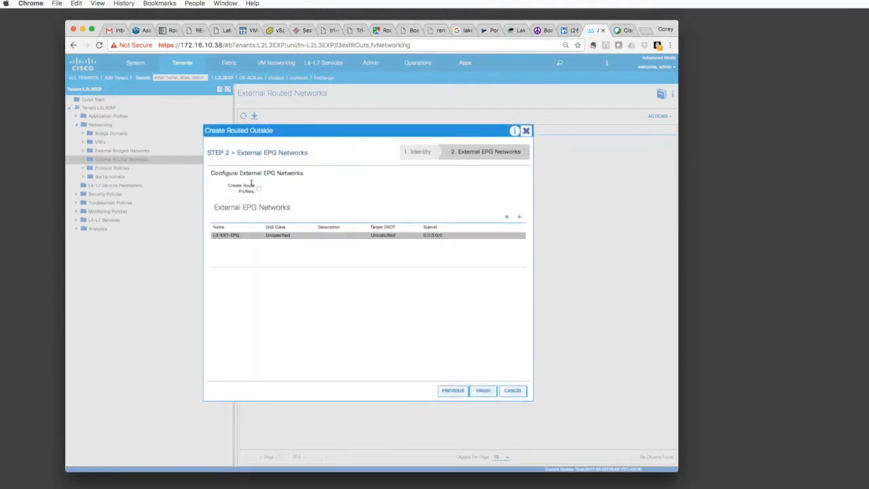
left_click(490, 391)
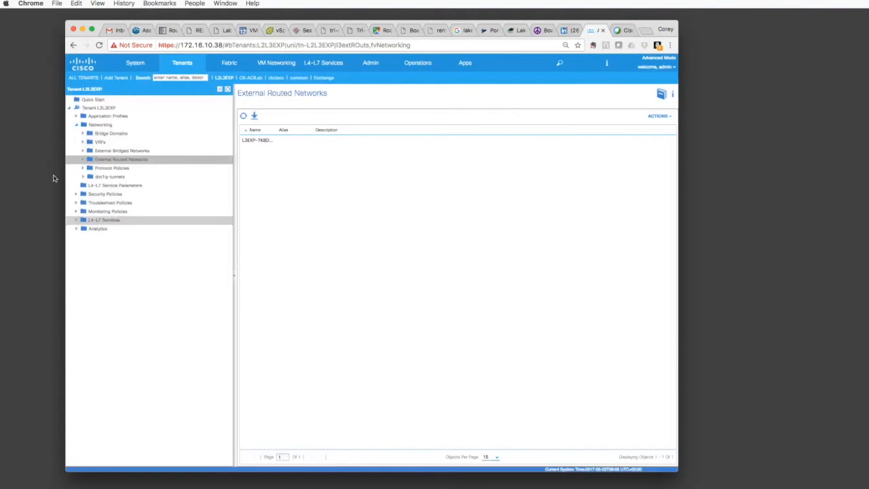
Review the new L3EXP-7KBDC-EXT-ROUTED-NETWRORK, expanding its logical node and interface profiles and inspecting the nodes in L3EXP-NODE-PROFILE
left_click(82, 159)
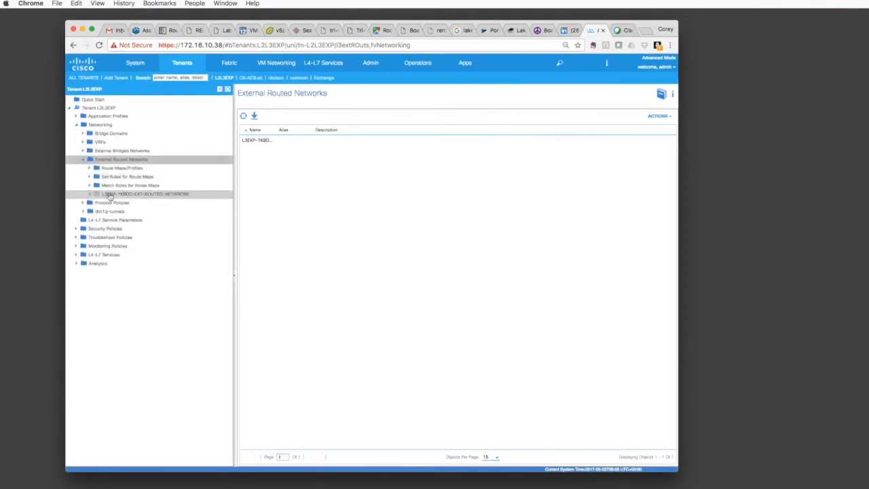
left_click(111, 196)
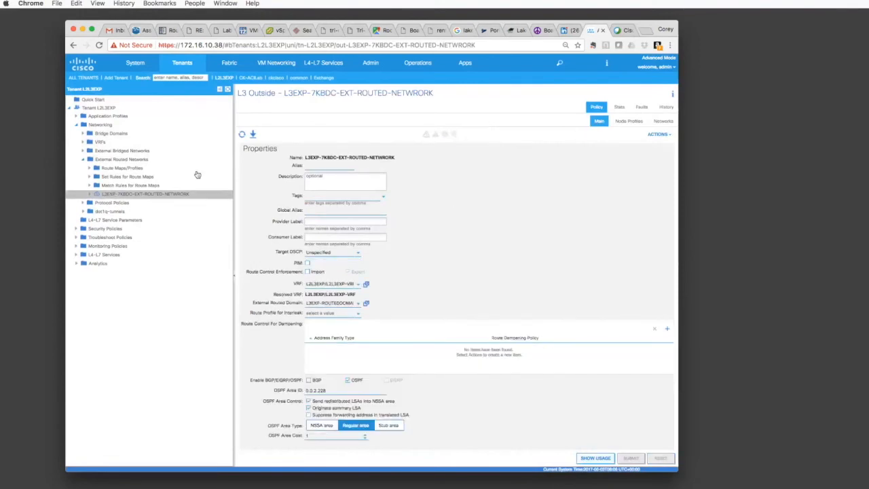
left_click(88, 194)
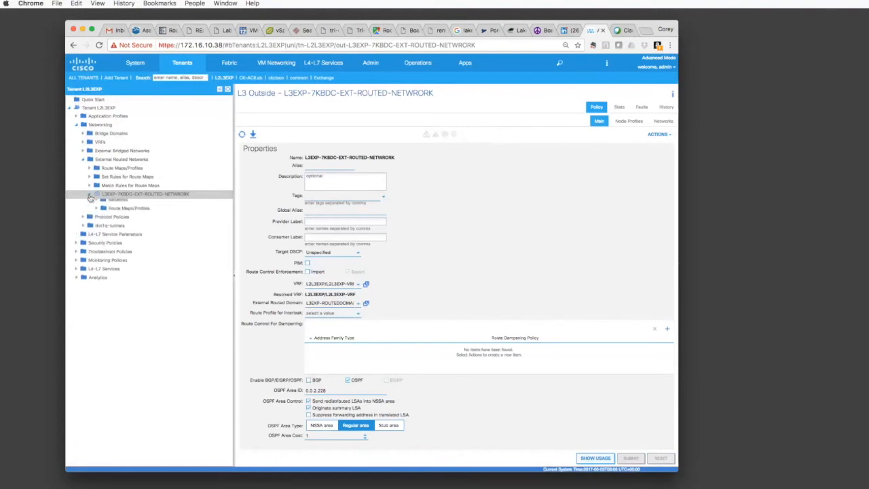
left_click(98, 203)
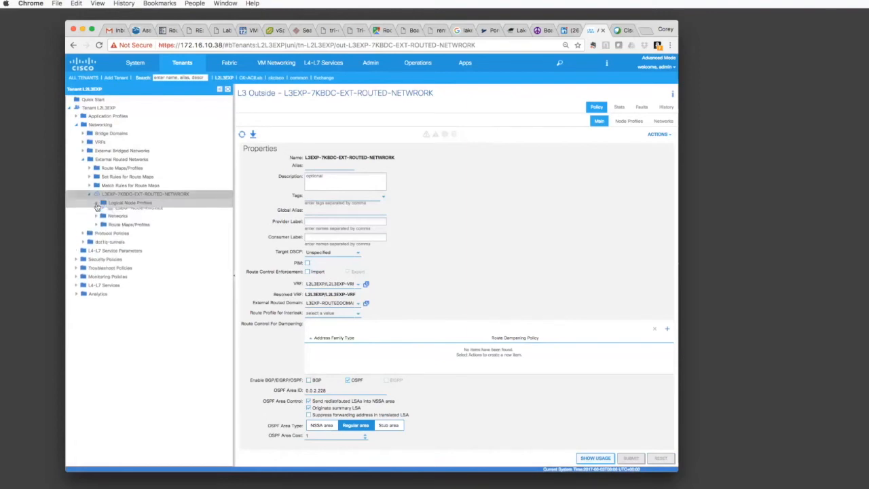
left_click(102, 212)
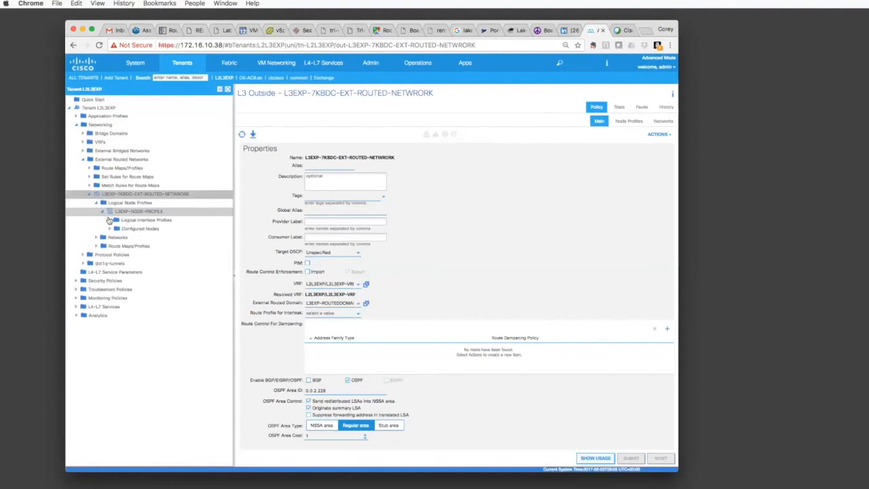
left_click(109, 220)
left_click(116, 229)
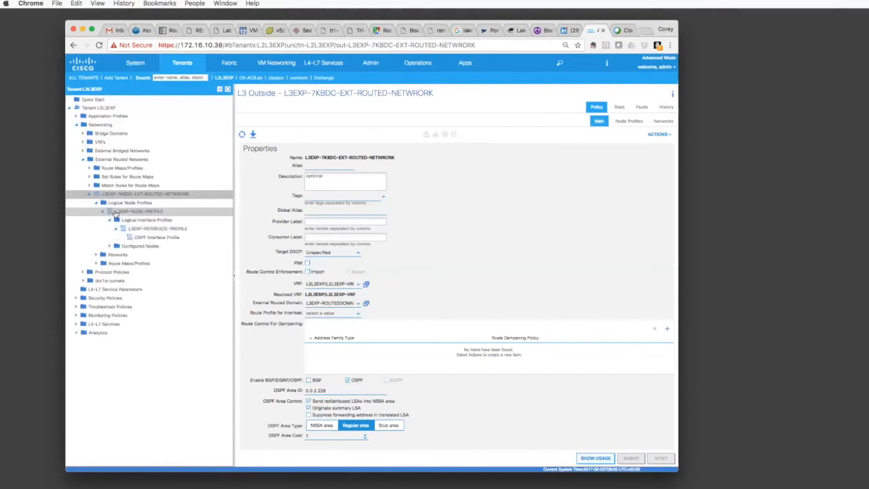
left_click(116, 212)
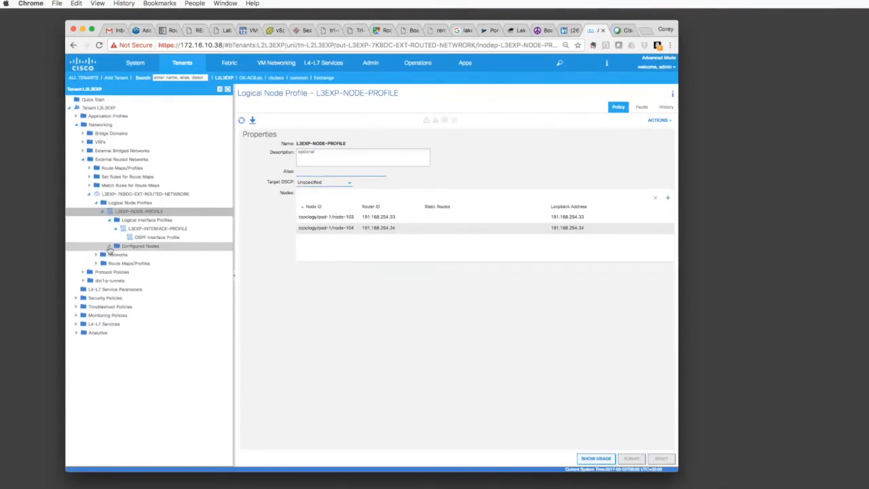
Examine the OSPF interfaces, neighbors and routes of node-103 for the L2L3EXP-VRF under the configured nodes
left_click(109, 247)
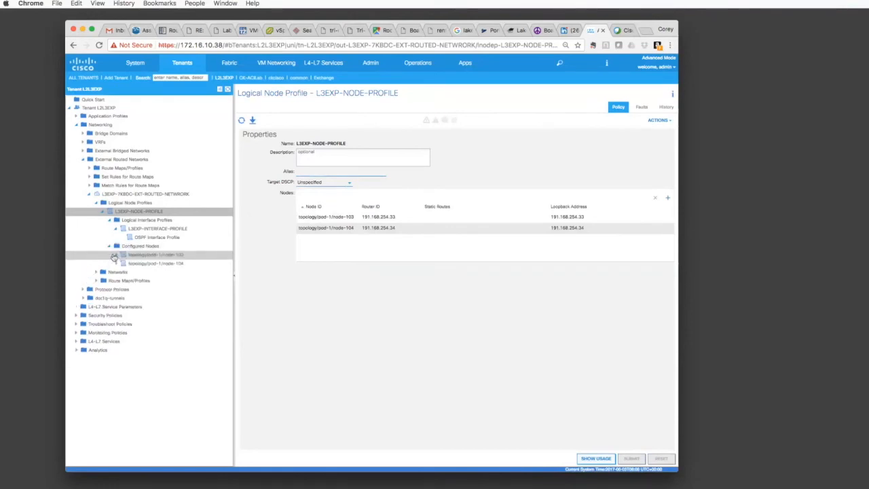
left_click(117, 256)
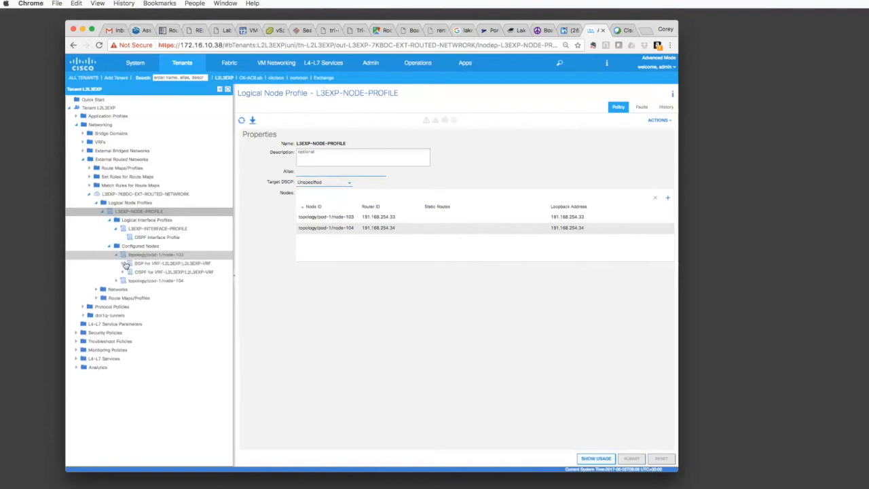
left_click(123, 273)
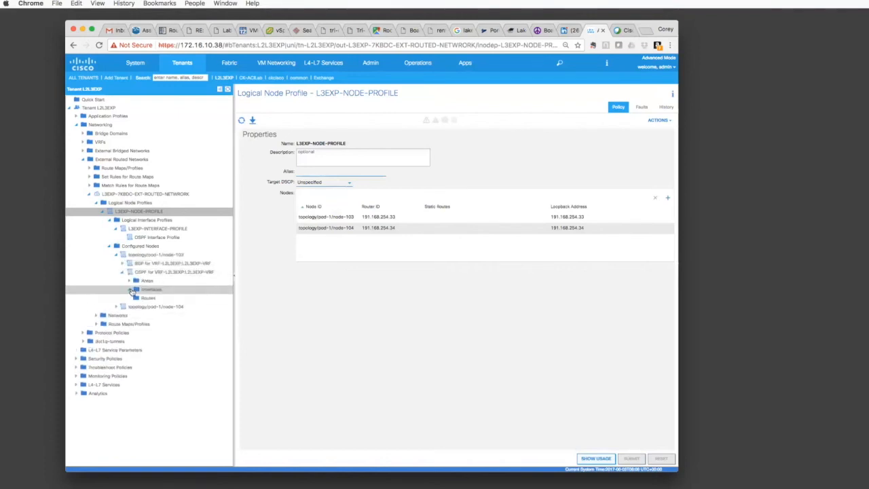
left_click(140, 290)
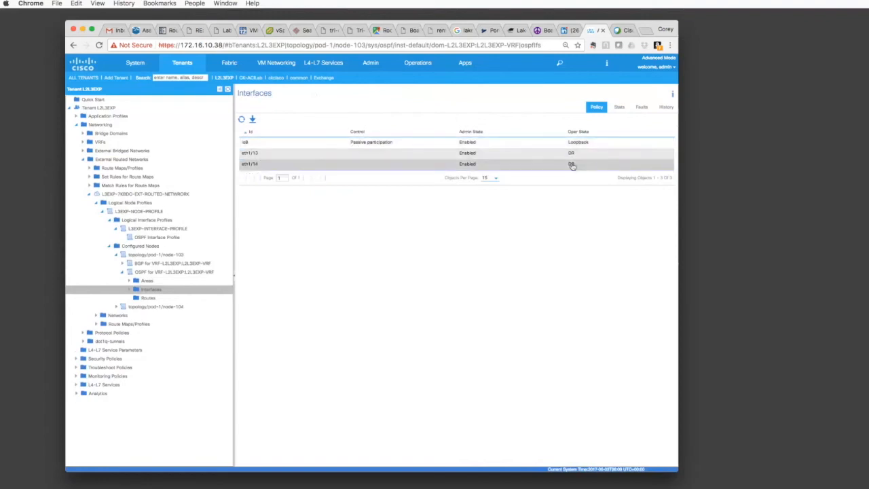
left_click(162, 273)
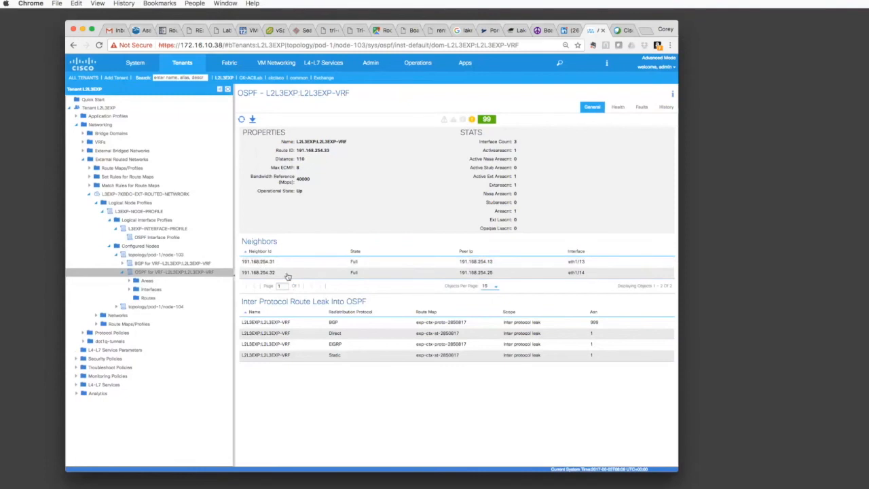
left_click(141, 298)
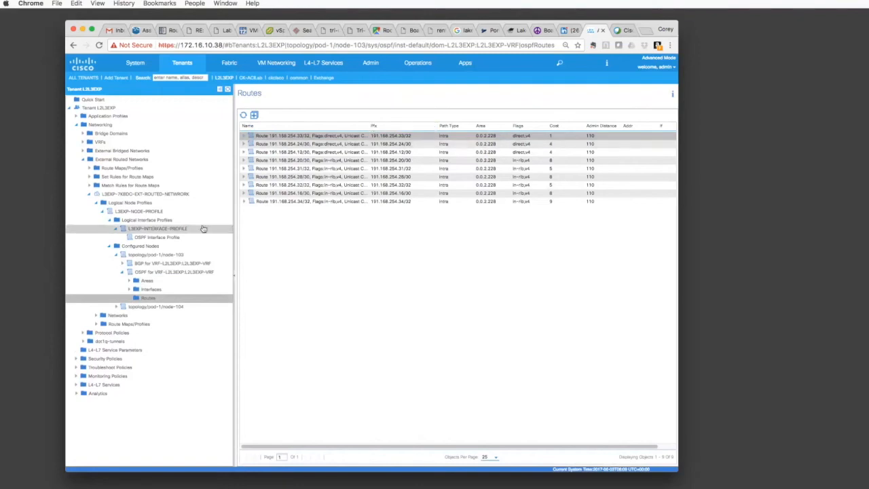
Inspect the L3-EXT-EPG external network's properties and its faults
left_click(96, 316)
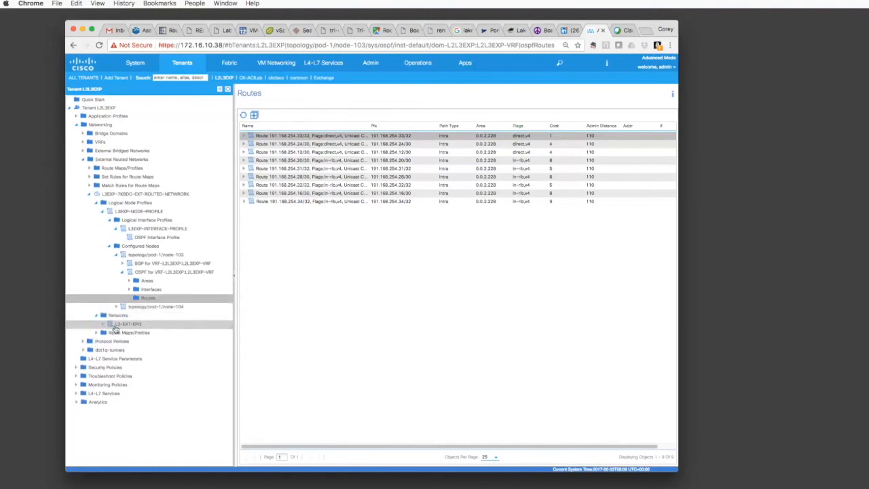
left_click(116, 325)
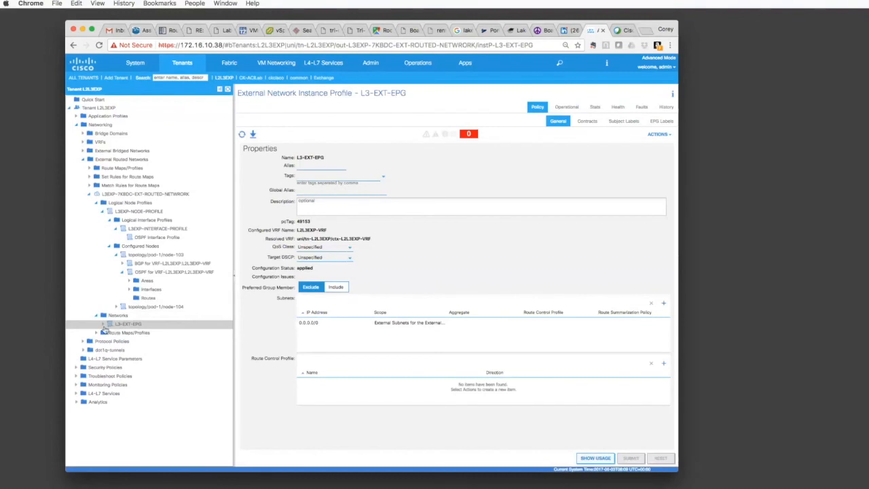
left_click(103, 326)
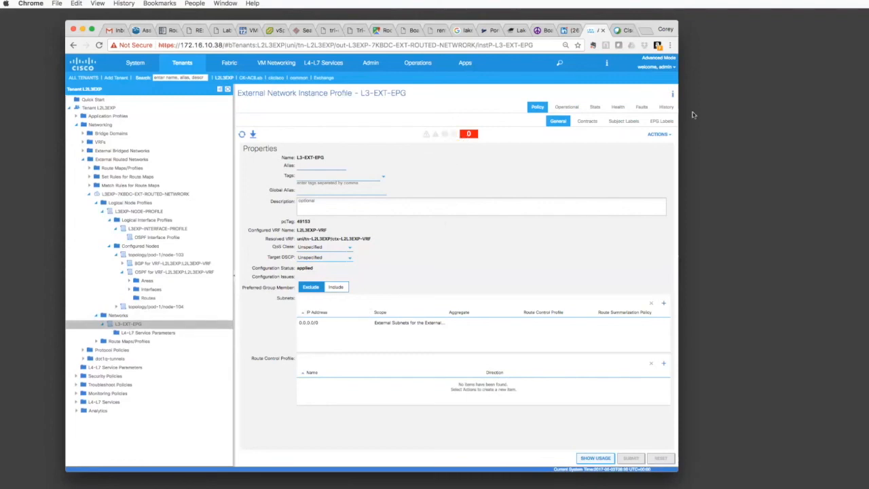
left_click(645, 108)
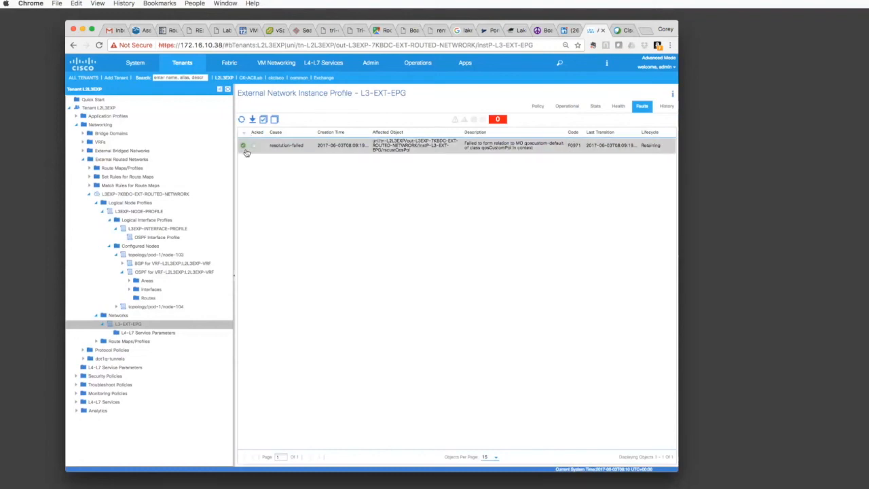
Look over L3EXP-NODE-PROFILE again and return to the main properties of L3EXP-7KBDC-EXT-ROUTED-NETWRORK
left_click(135, 213)
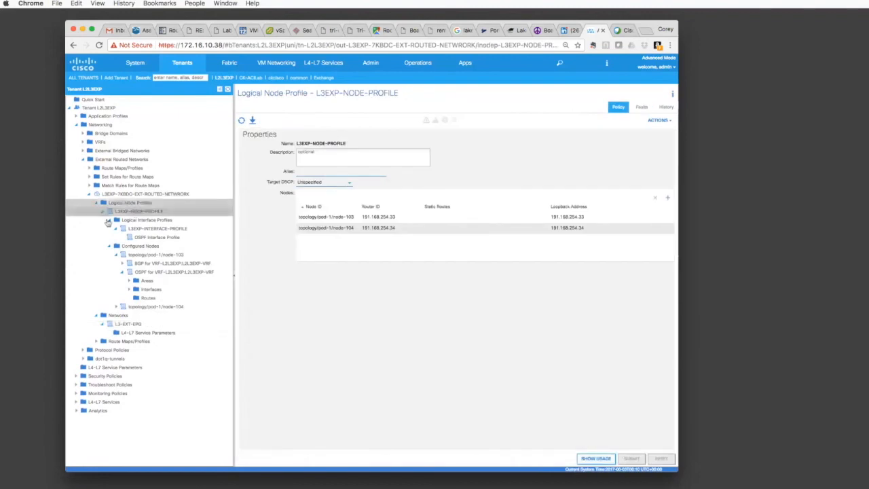
left_click(109, 195)
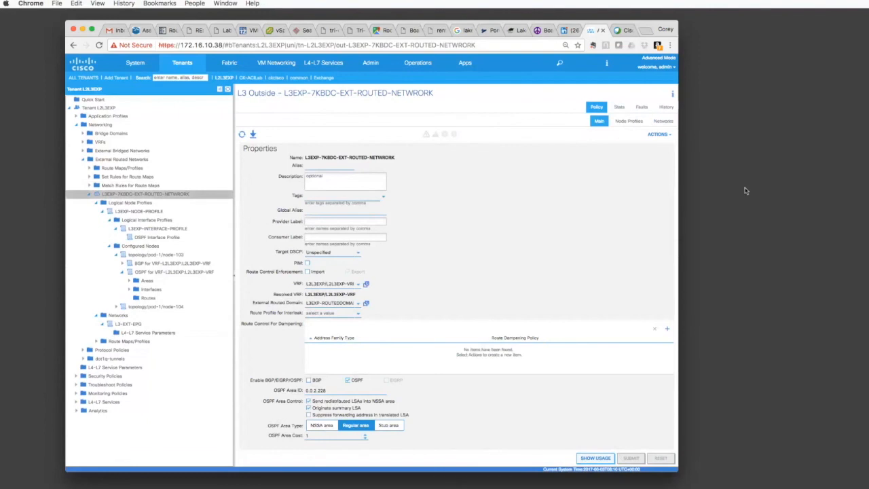
left_click(734, 220)
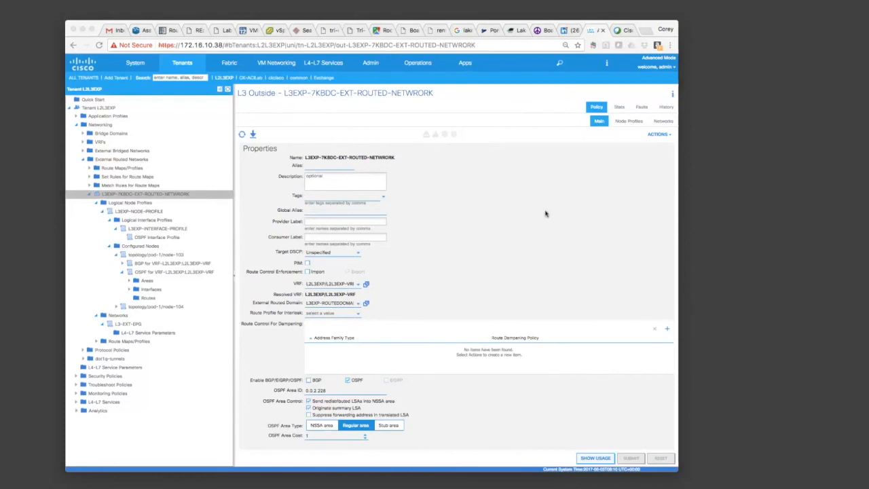
Switch to the iTerm2 SSH sessions and list the OSPF neighbors on BDC2-7K with SH IP OSP NE
key("super+Tab")
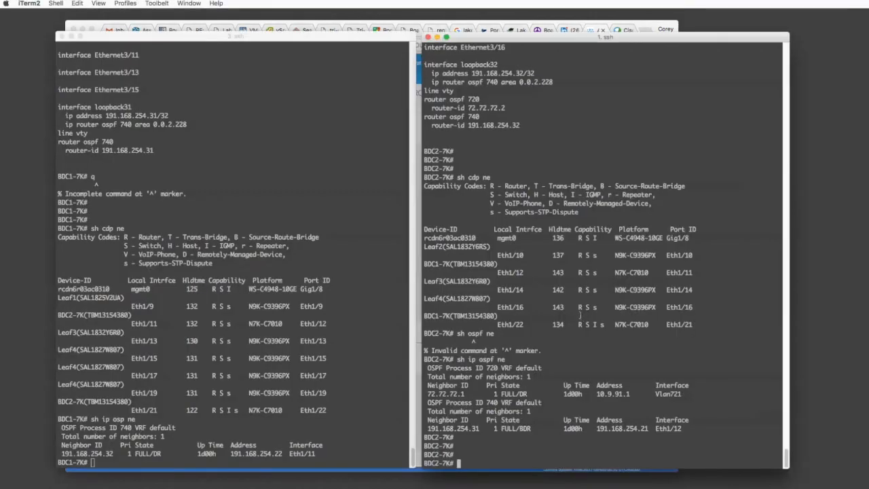
key("Return")
key("Return")
key("Return")
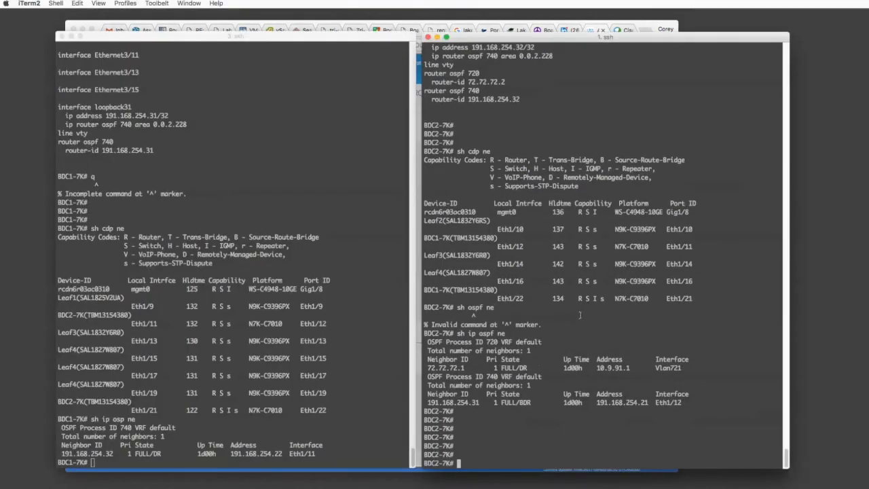
type("SH IP OSP NE")
key("Return")
key("Return")
key("Return")
key("Return")
key("Return")
key("Return")
key("Return")
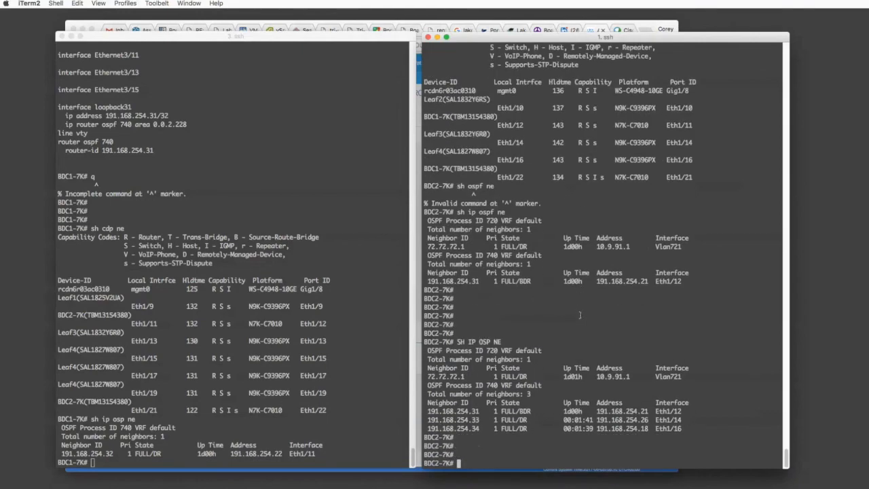
Display the IP route table on BDC2-7K with SH IP ROU
key("Return")
type("SH I")
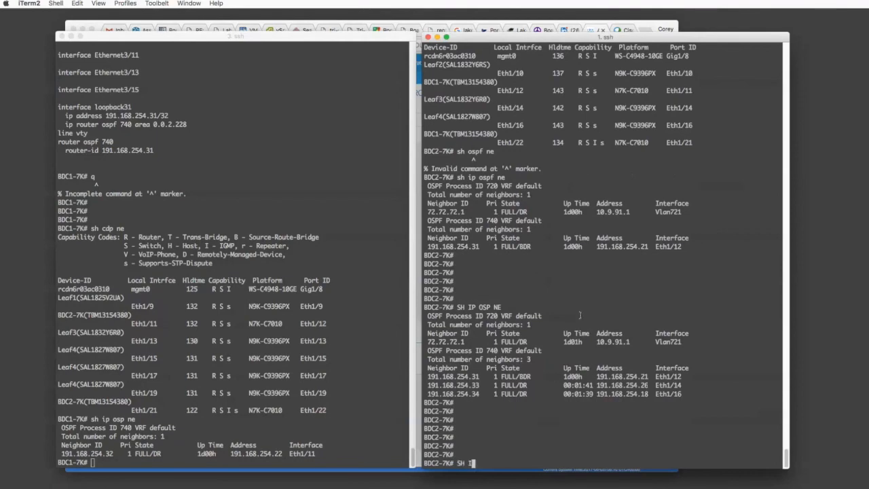
type("P ROU")
key("Return")
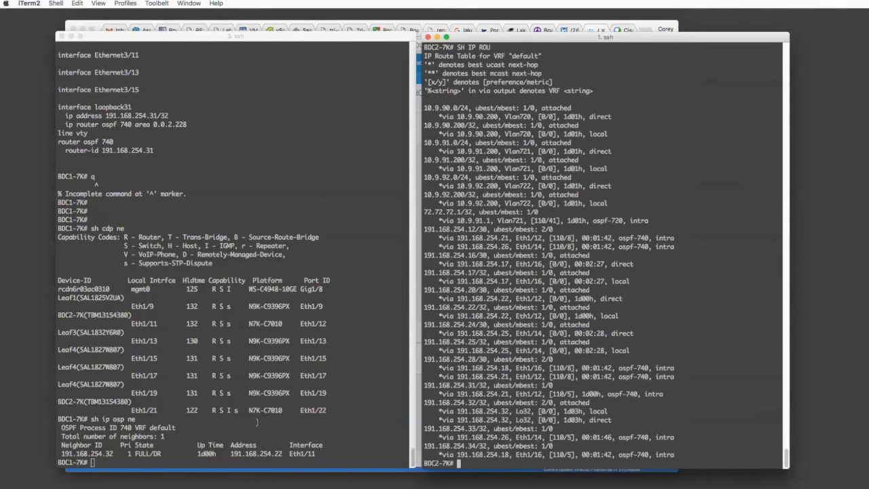
left_click(257, 422)
Return to the APIC in Chrome and list the physical interfaces of Leaf3 (Node-103) in the Pod 1 fabric inventory
key("super+Tab")
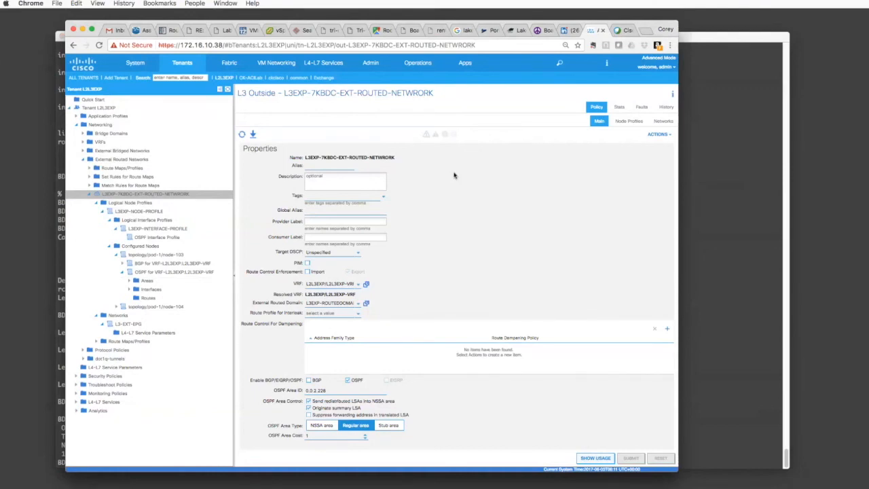
left_click(229, 62)
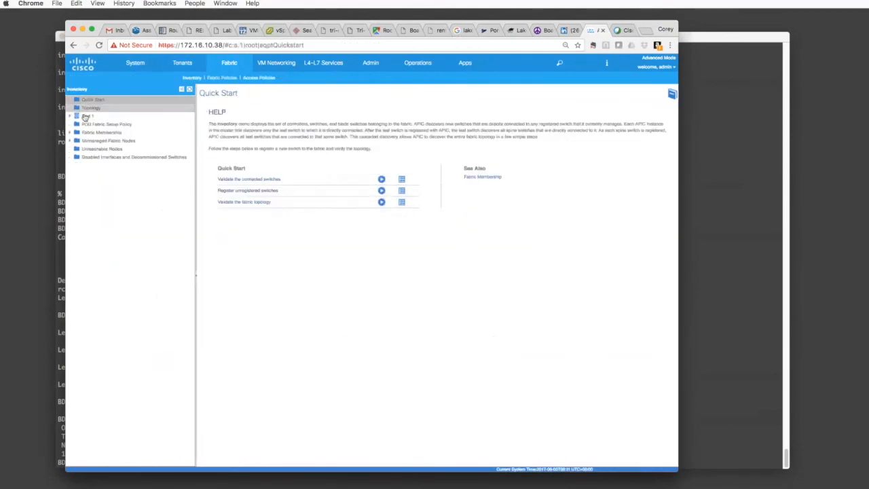
left_click(70, 116)
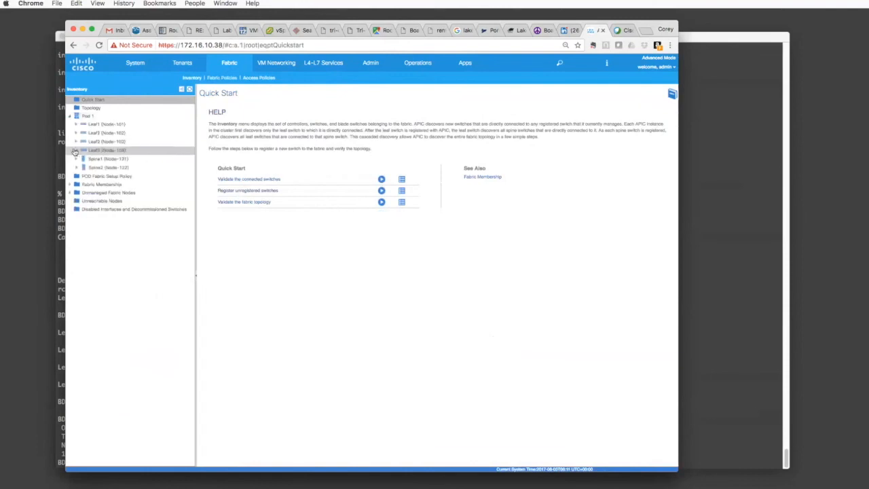
left_click(76, 142)
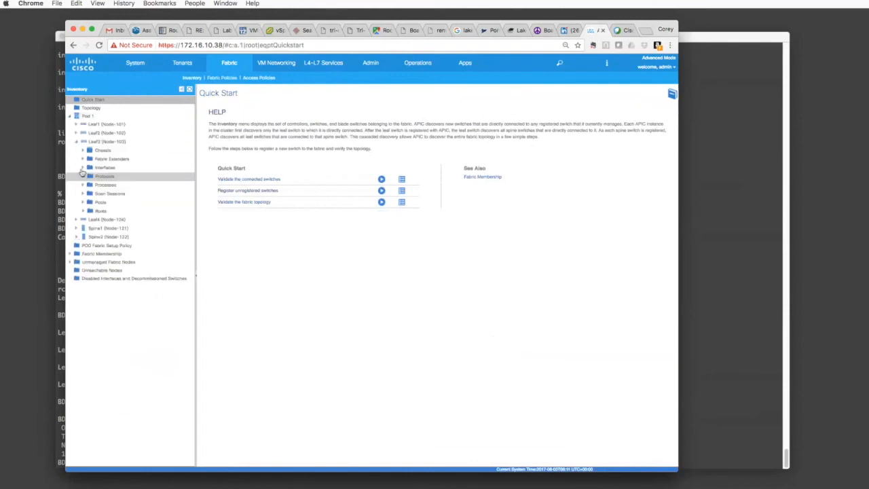
left_click(82, 167)
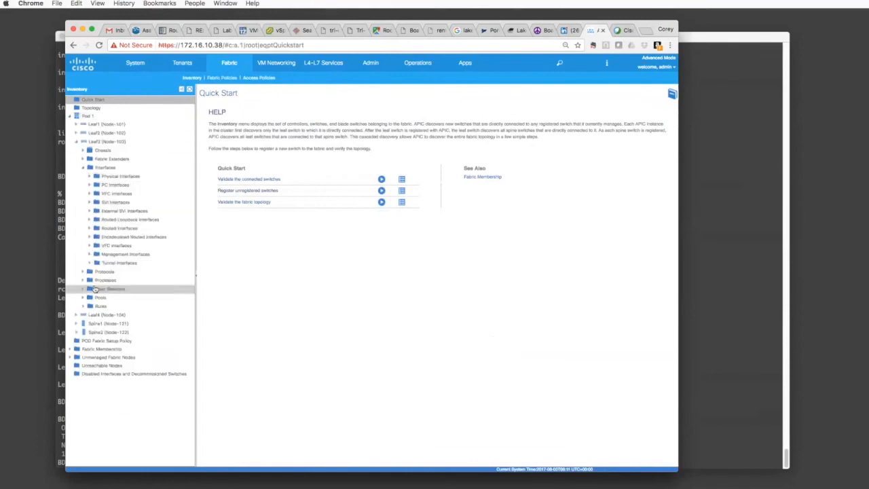
left_click(89, 177)
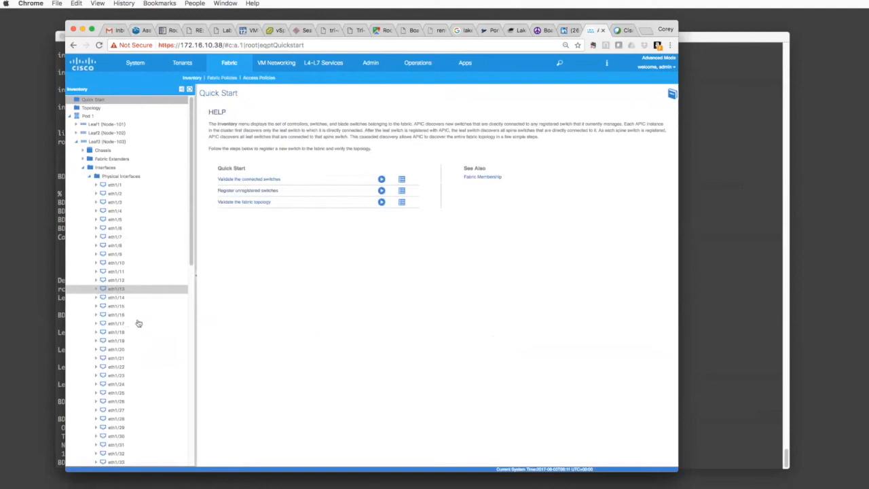
Examine the operational properties of interface eth1/13 on Leaf3, including its IP address, state and CDP neighbor
left_click(116, 290)
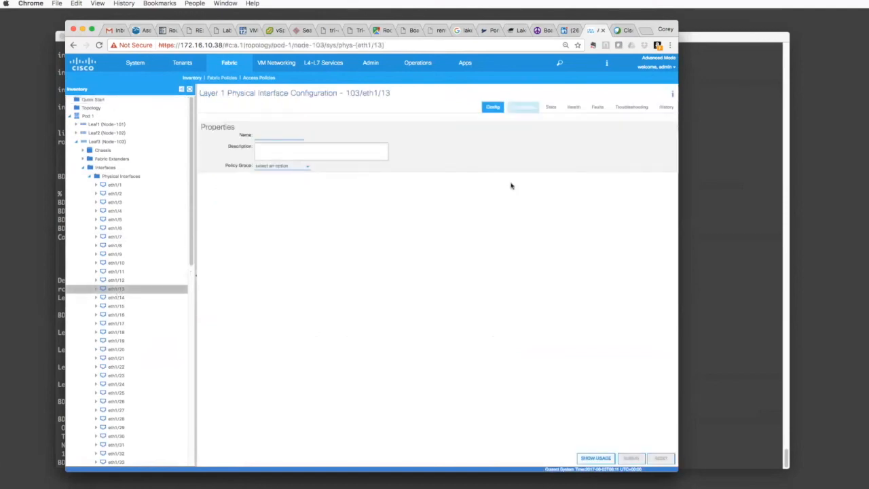
left_click(529, 108)
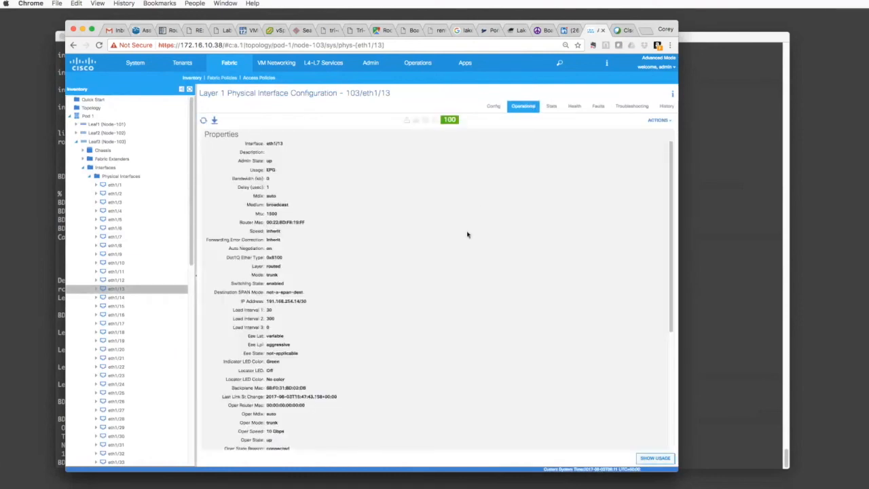
scroll(467, 234, "down", 1)
scroll(467, 235, "down", 5)
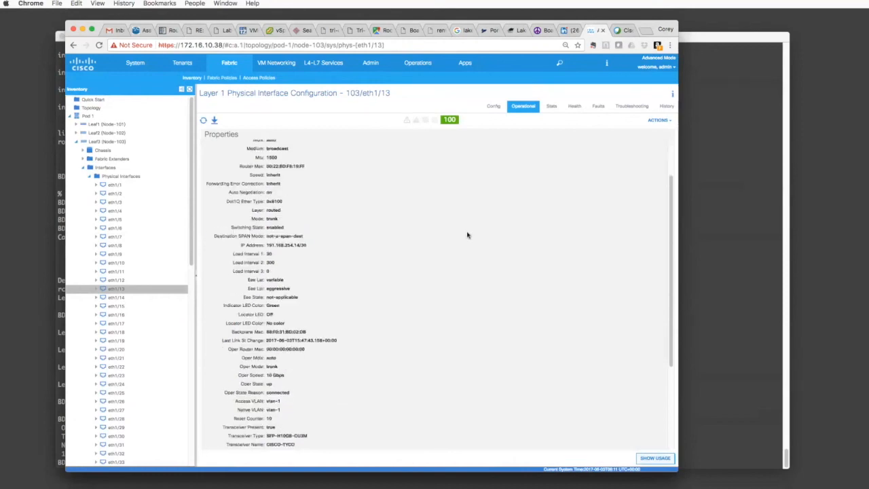
scroll(467, 235, "down", 7)
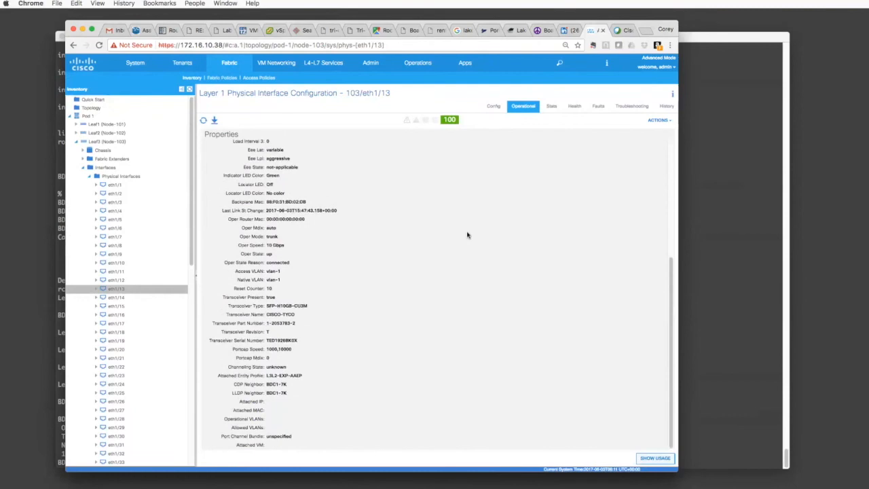
scroll(467, 234, "up", 12)
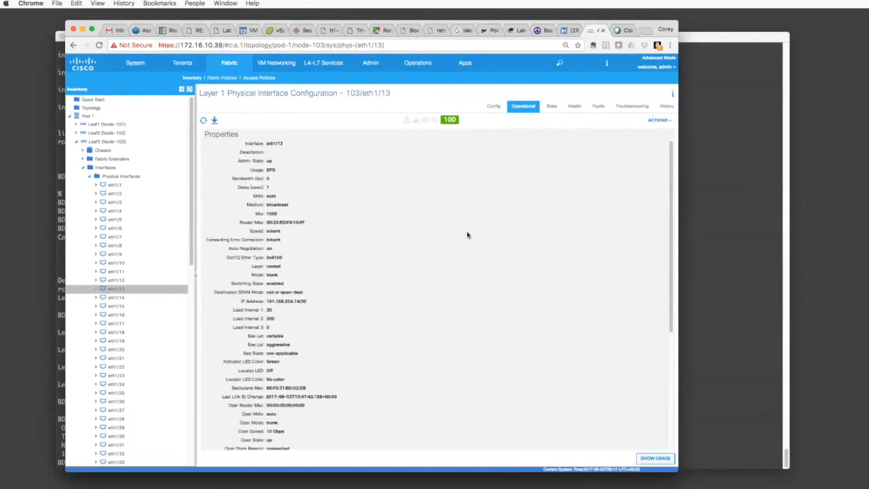
Review the OSPF protocol instance for L2L3EXP-VRF on Leaf3, checking its neighbors and route leaks, and expand its entry
left_click(82, 168)
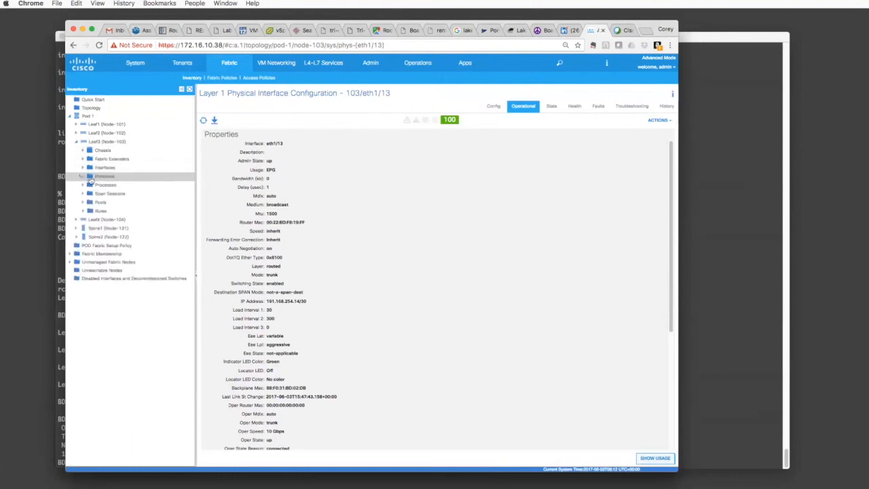
left_click(84, 177)
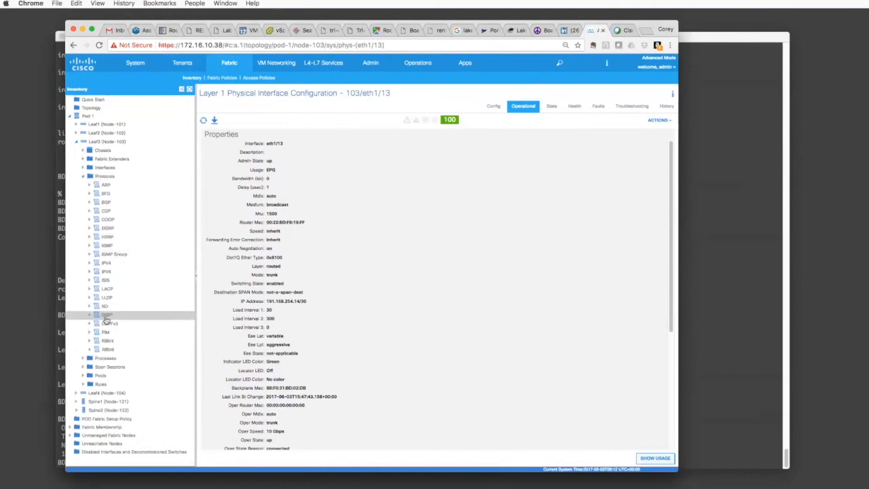
left_click(107, 316)
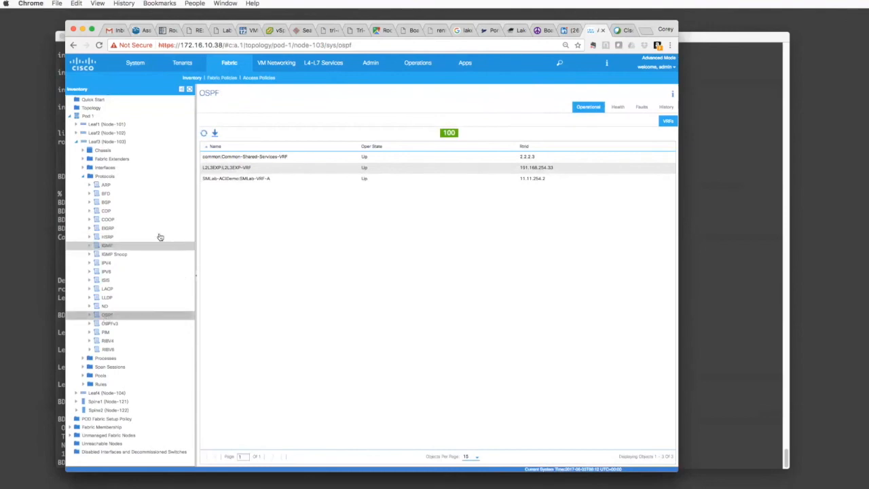
left_click(90, 315)
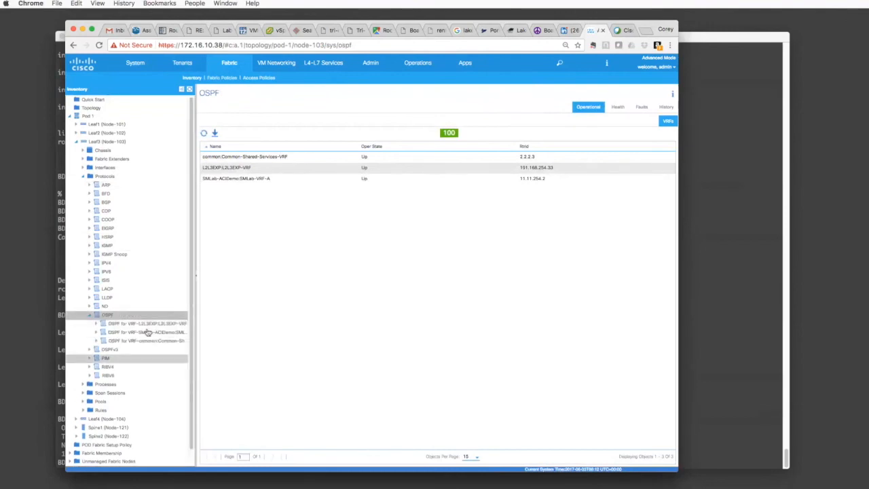
left_click(148, 325)
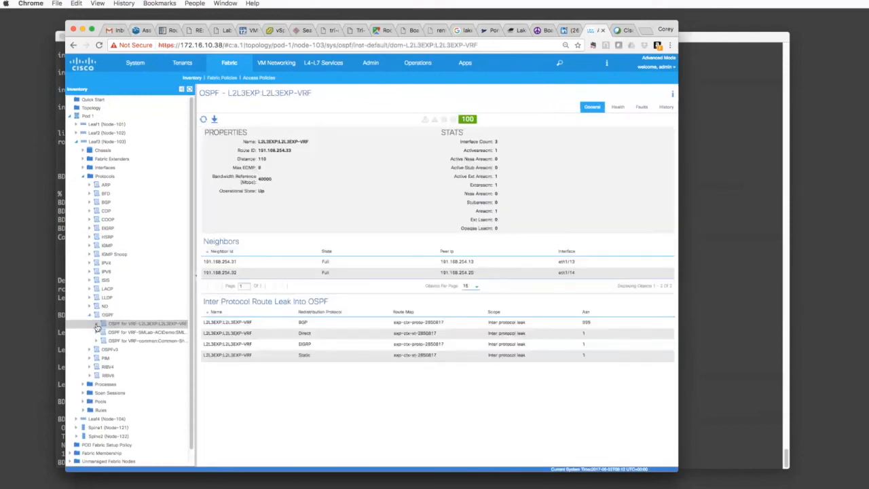
left_click(96, 324)
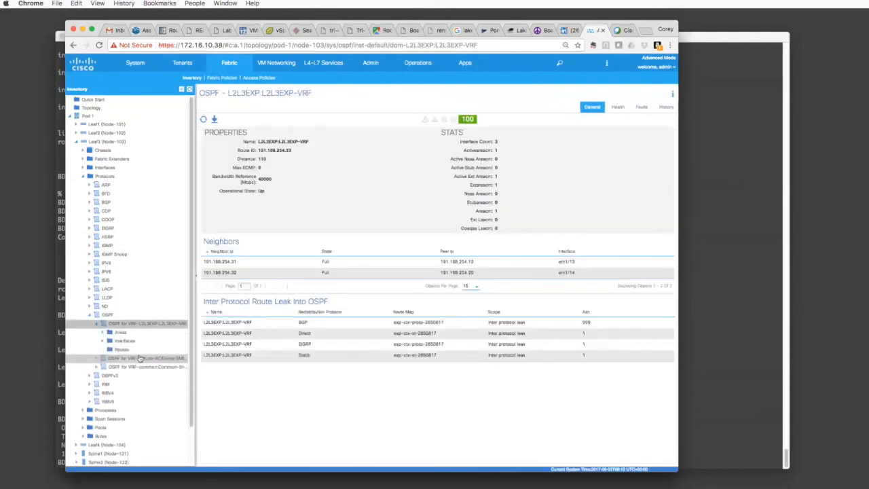